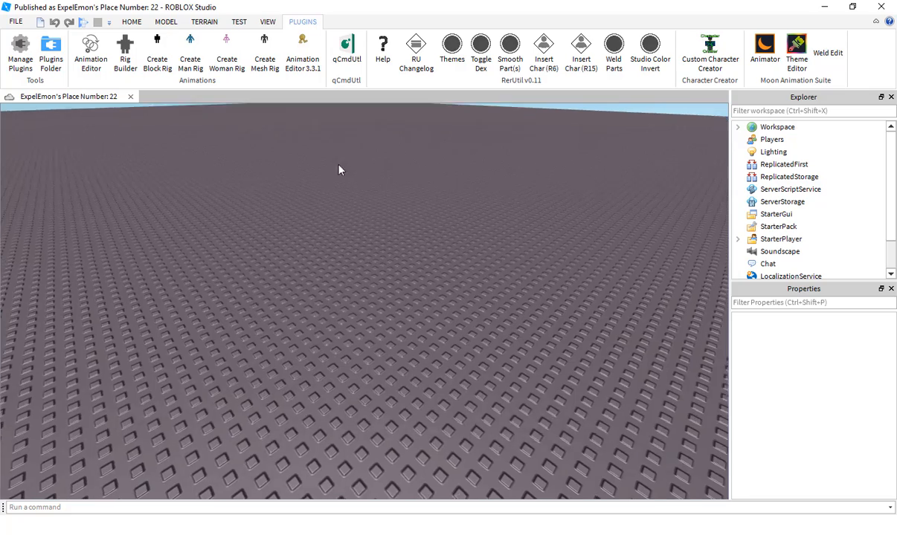
Insert an R15 block rig onto the baseplate using Rig Builder and frame it in the viewport.
right_click_drag(341, 168, 341, 170)
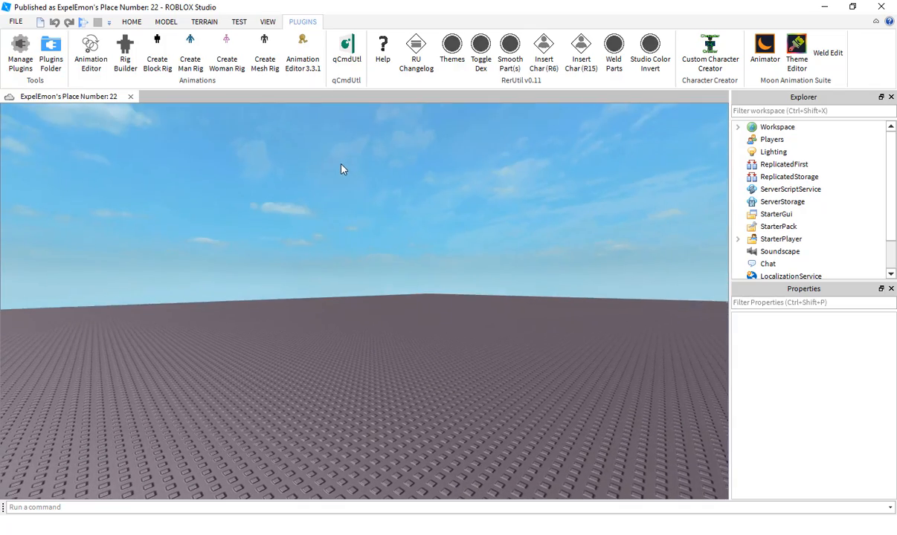
right_click_drag(234, 153, 197, 147)
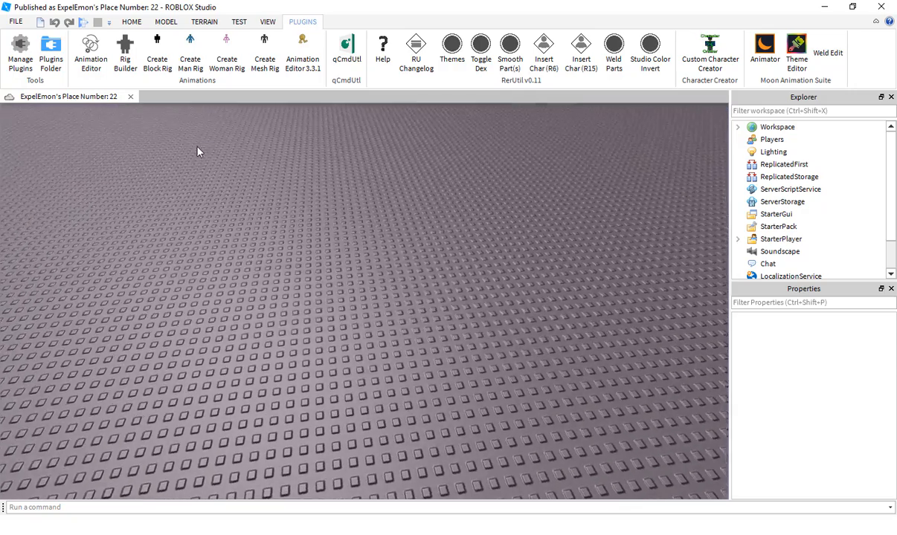
left_click(125, 56)
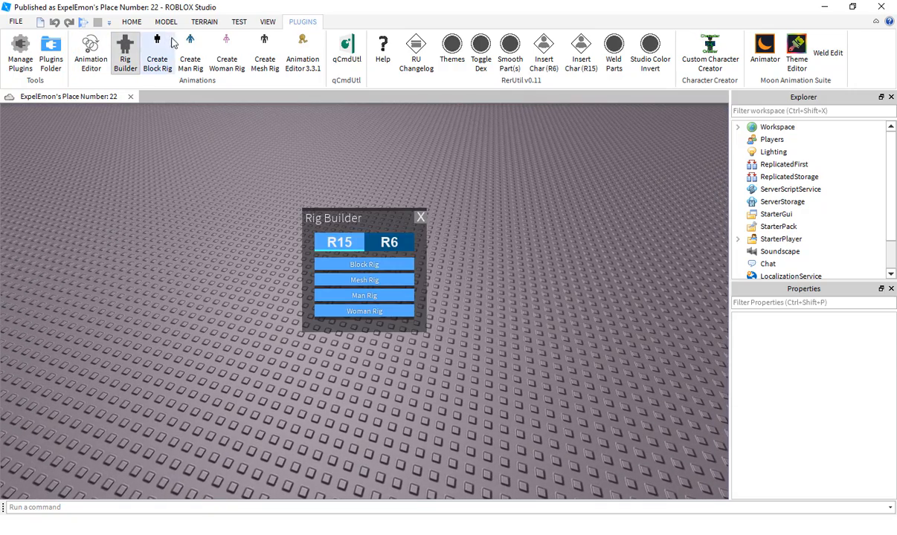
left_click(364, 268)
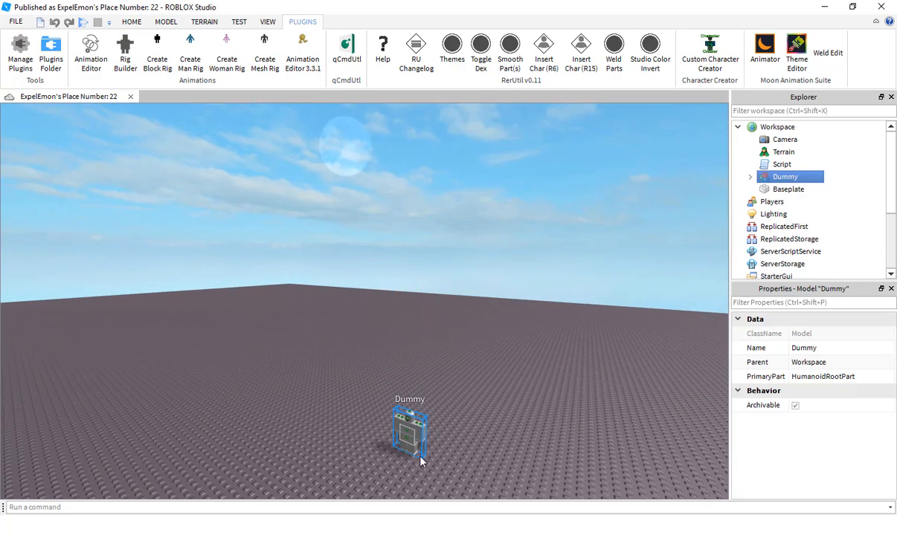
left_click(417, 346)
right_click_drag(412, 350, 186, 431)
scroll(393, 405, "up", 5)
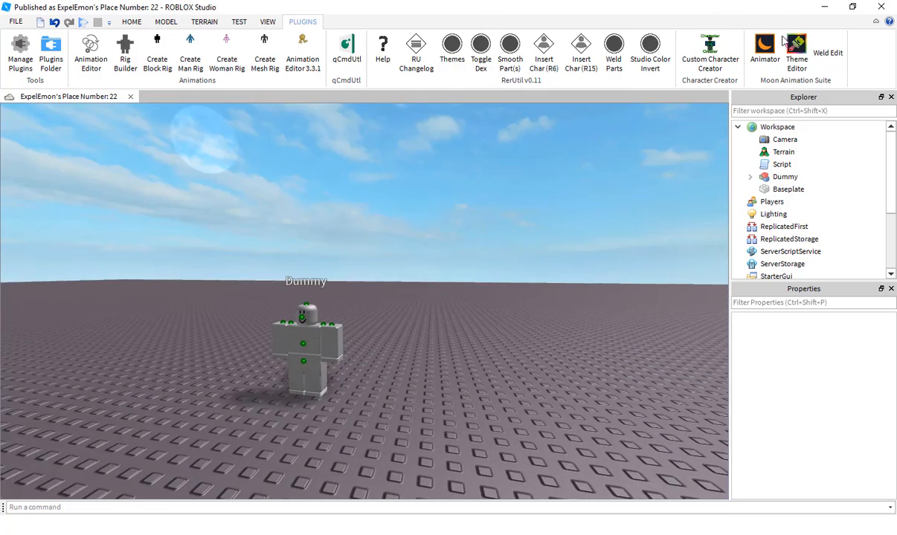
scroll(424, 287, "up", 5)
scroll(422, 290, "down", 3)
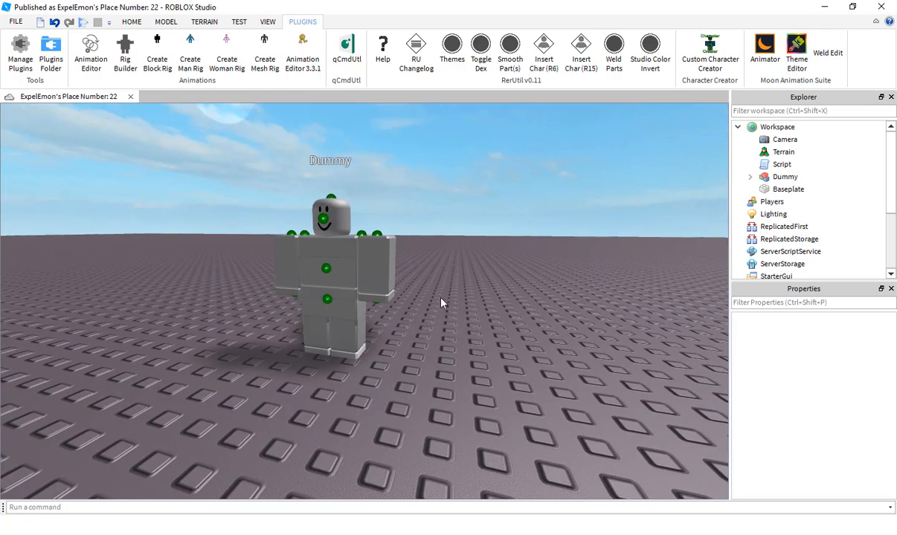
right_click_drag(453, 328, 453, 327)
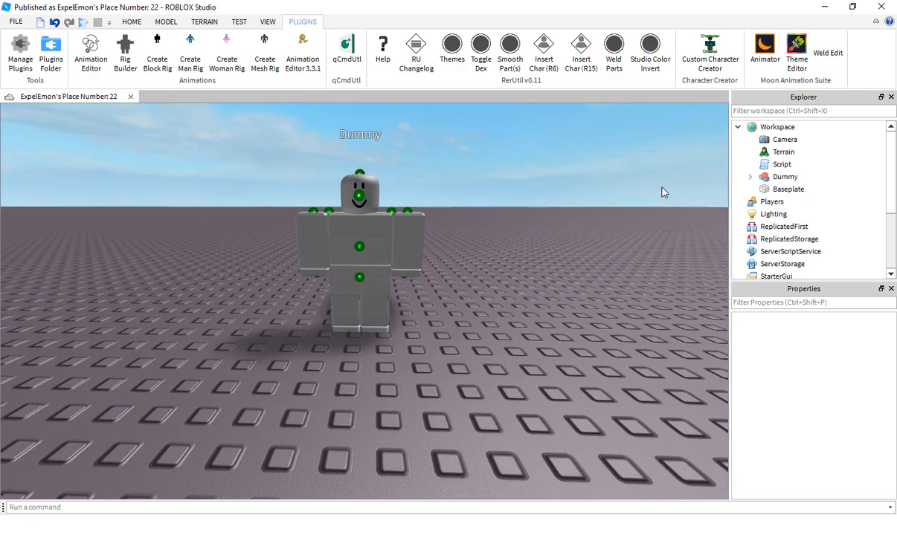
scroll(661, 188, "down", 1)
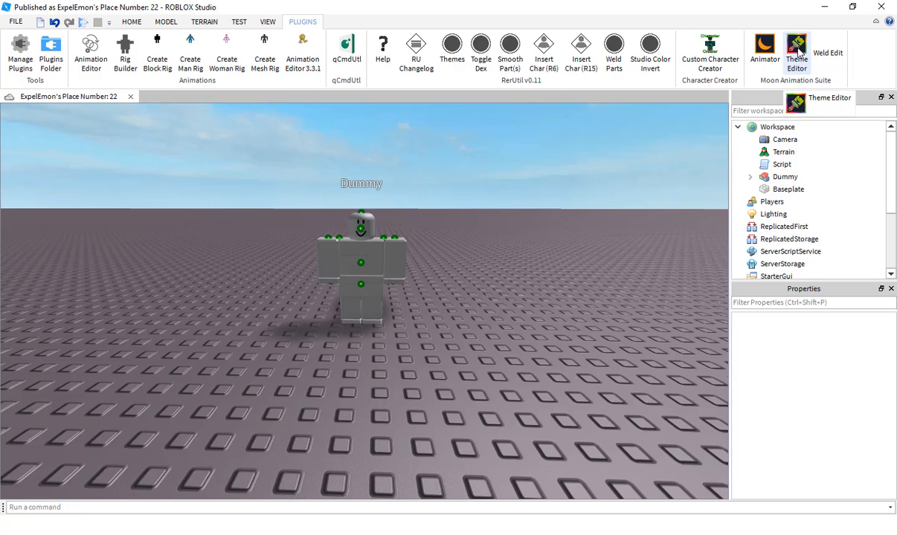
Reset the Moon Animation Suite theme to its default colors, and close the Theme Editor and Animator.
left_click(796, 49)
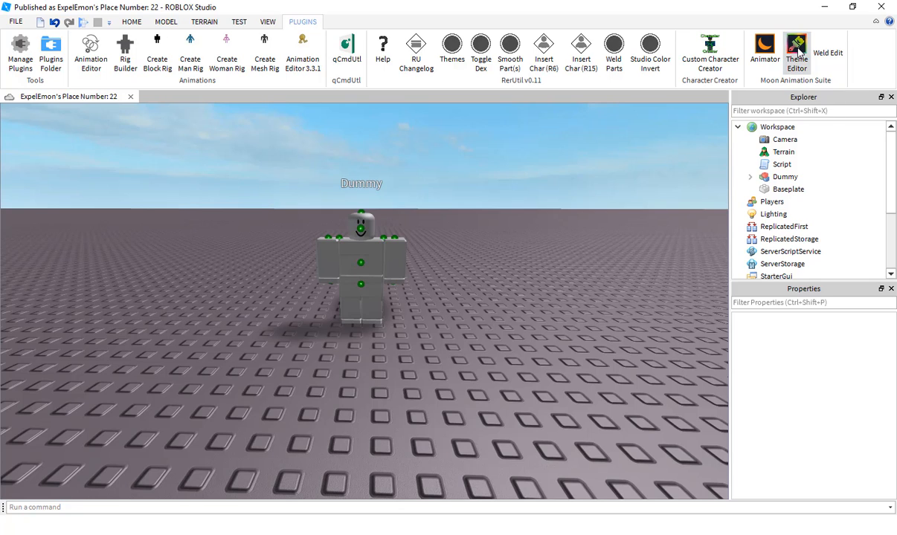
left_click(764, 49)
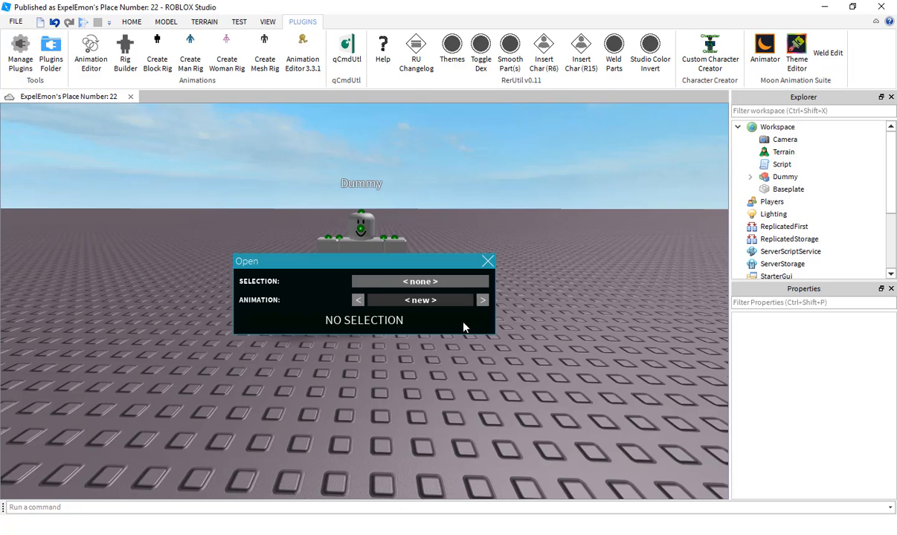
left_click(794, 57)
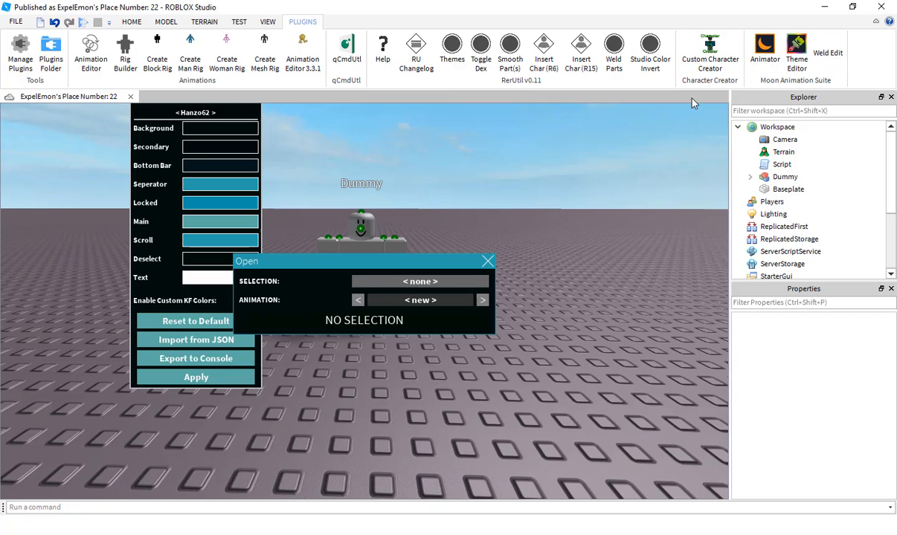
left_click(170, 327)
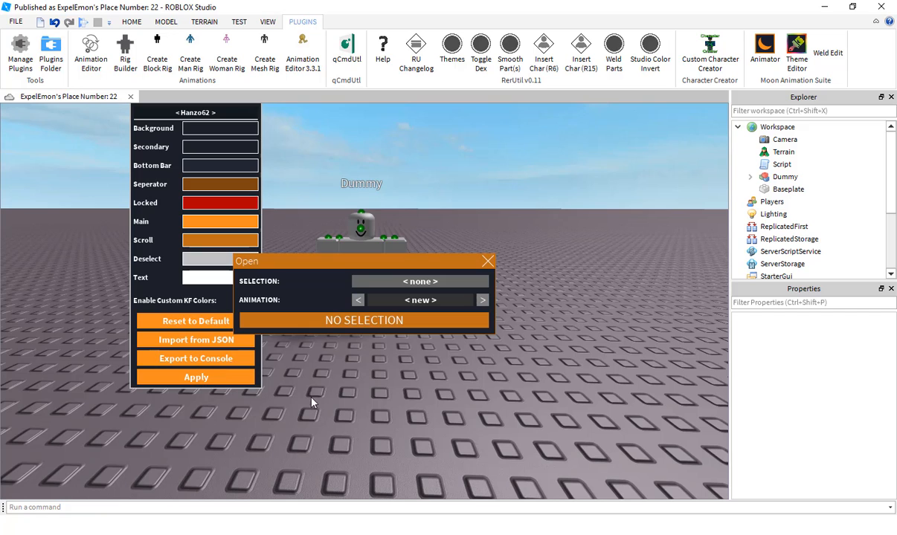
left_click(795, 54)
left_click(765, 54)
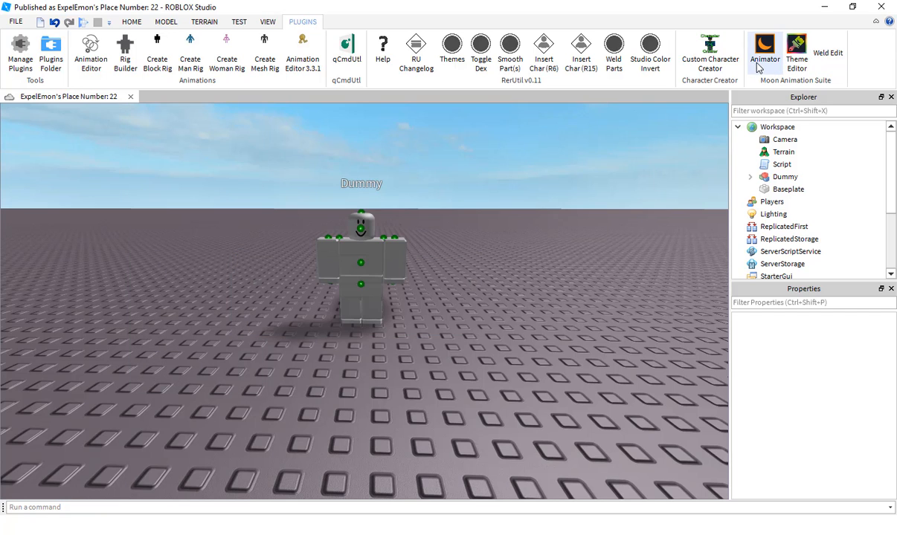
Open the Moon Animator and create a new animation for the Dummy rig.
left_click(766, 60)
left_click(397, 237)
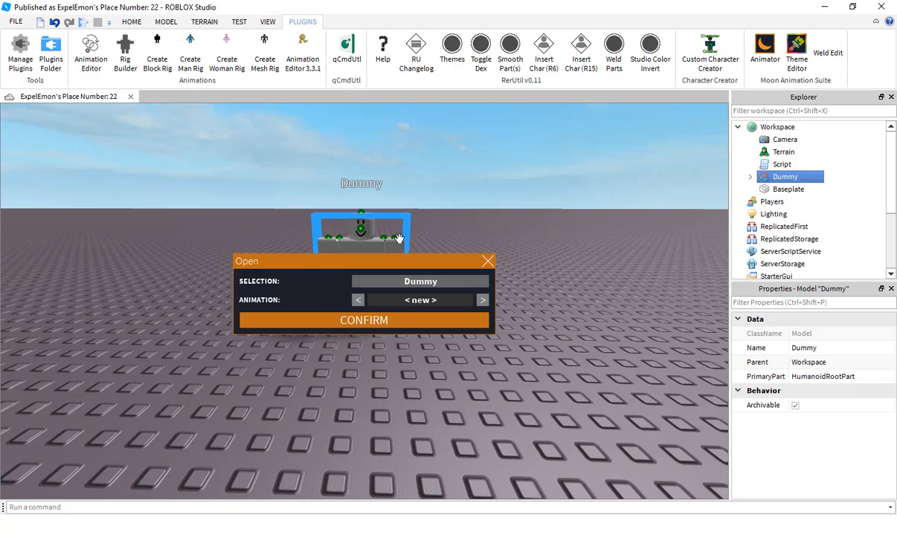
key("w")
right_click_drag(534, 225, 534, 225)
key("s")
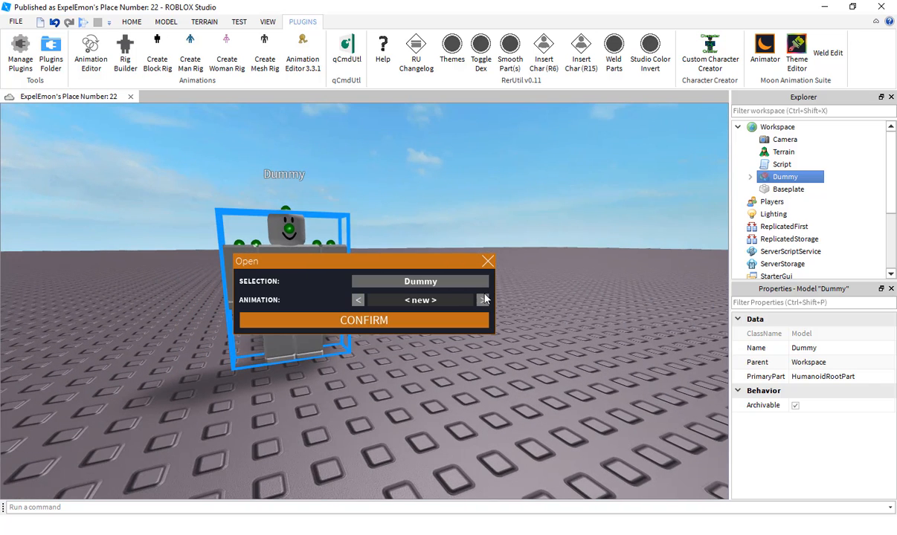
left_click(752, 60)
left_click(753, 60)
left_click(387, 194)
right_click_drag(385, 193, 384, 192)
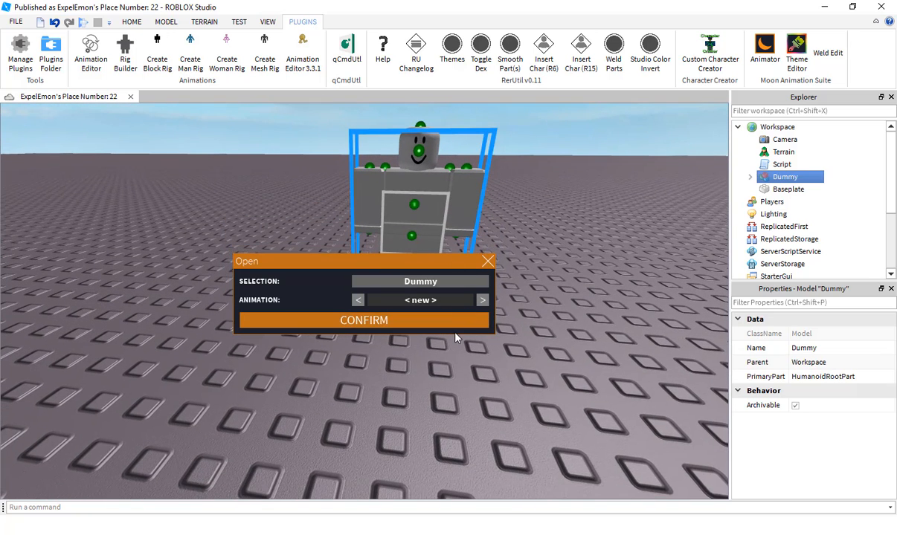
right_click_drag(455, 322, 454, 322)
scroll(506, 237, "up", 3)
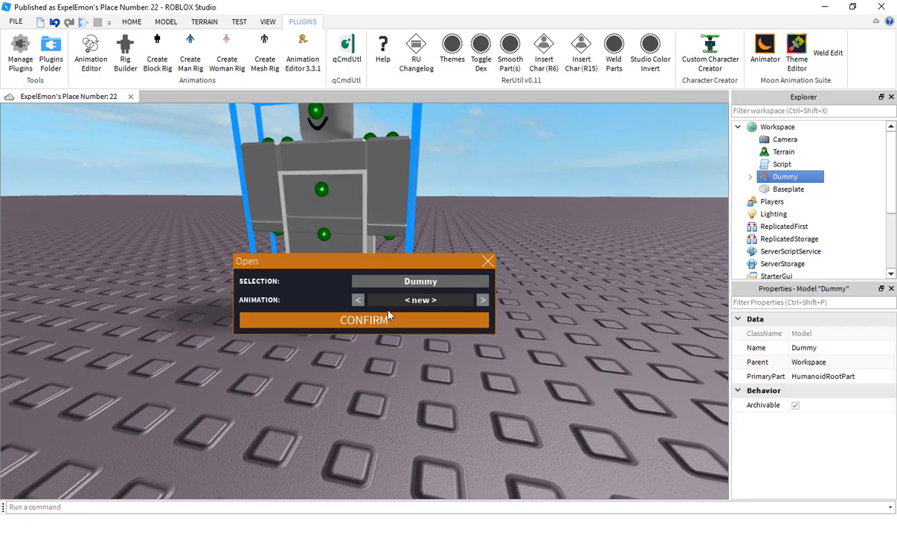
scroll(388, 316, "down", 5)
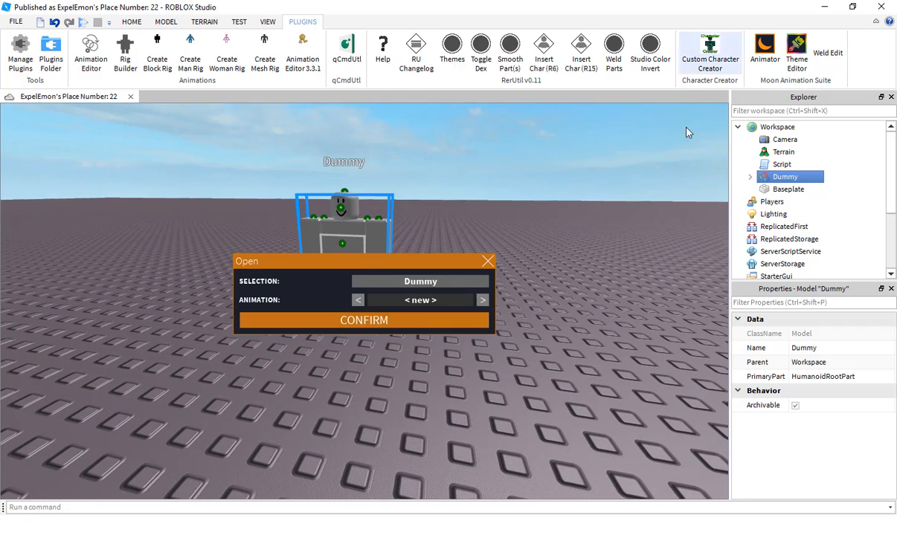
left_click(368, 320)
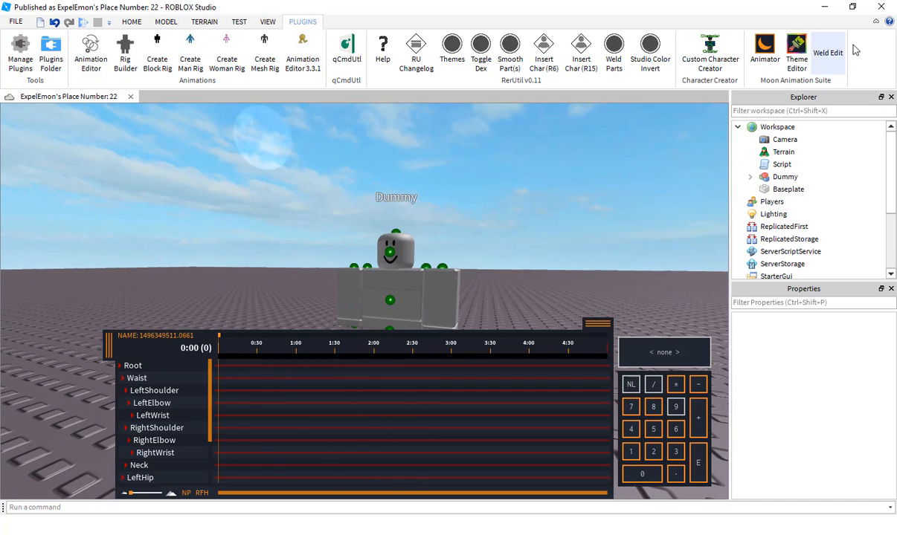
Open Weld Edit and select the Root joint of the Dummy in the animation's joint list.
right_click_drag(459, 264, 480, 180)
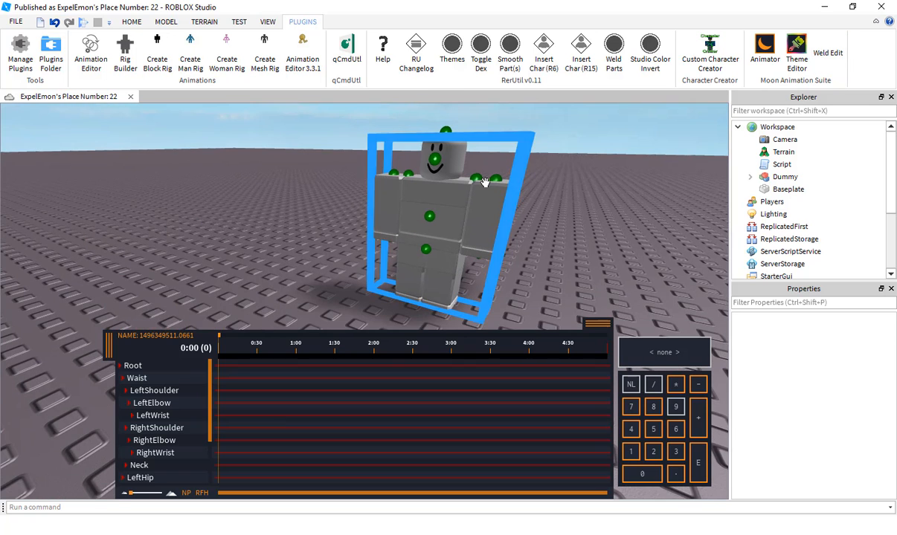
key("d")
left_click(144, 370)
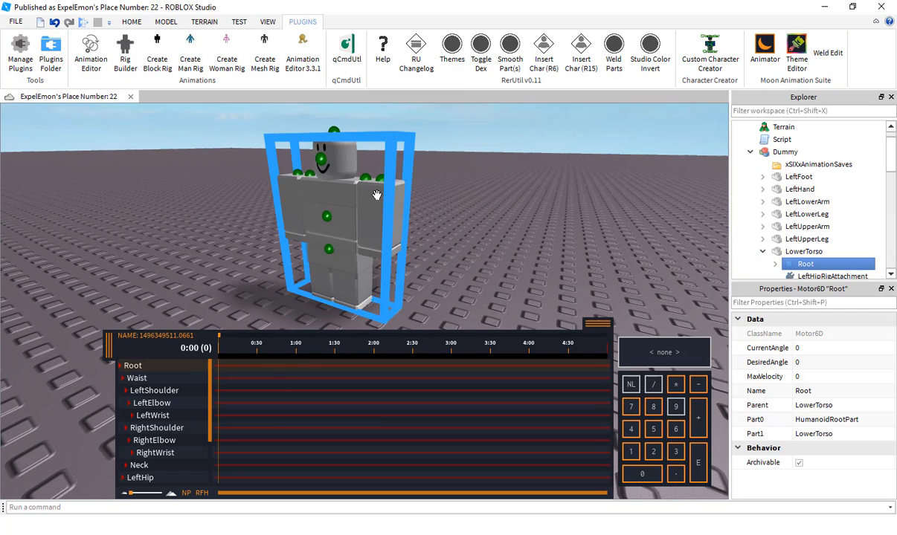
left_click(650, 202)
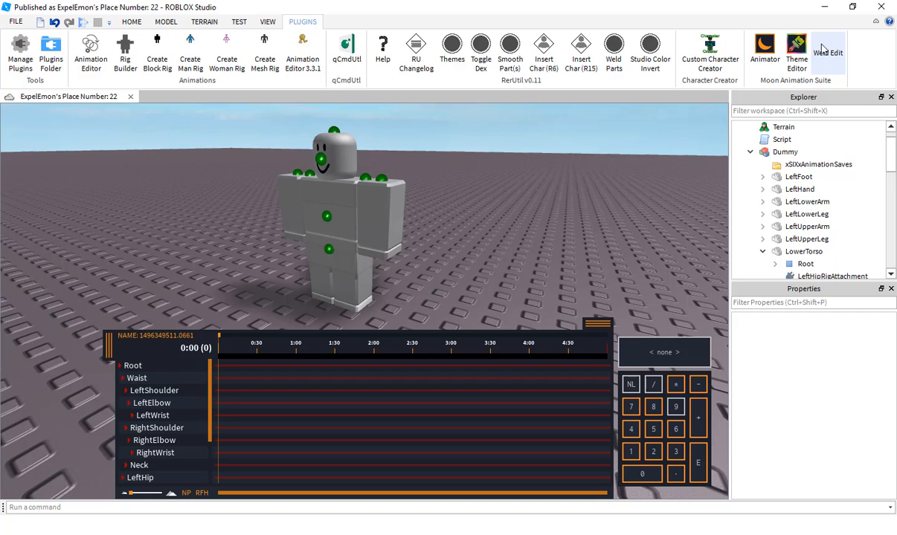
left_click(826, 52)
left_click(132, 365)
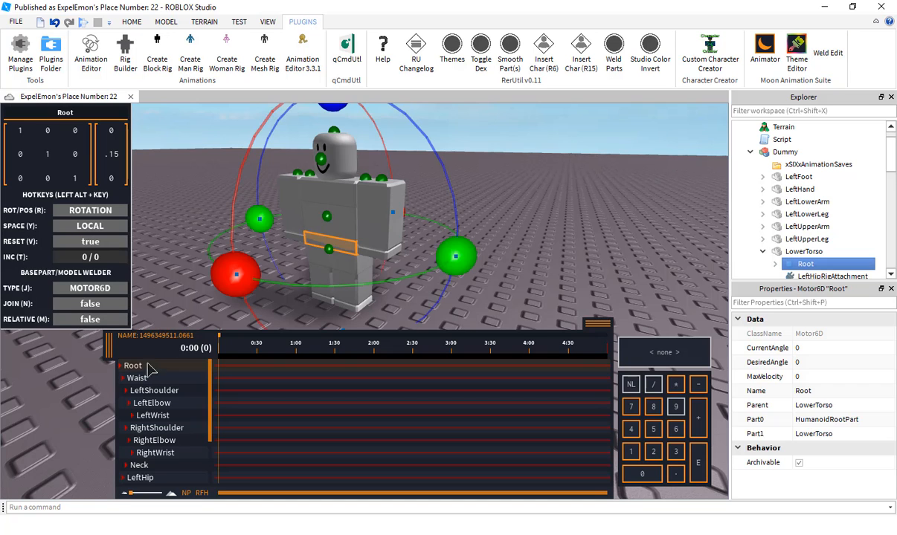
key("f")
left_click_drag(332, 253, 416, 324)
key("ctrl+z")
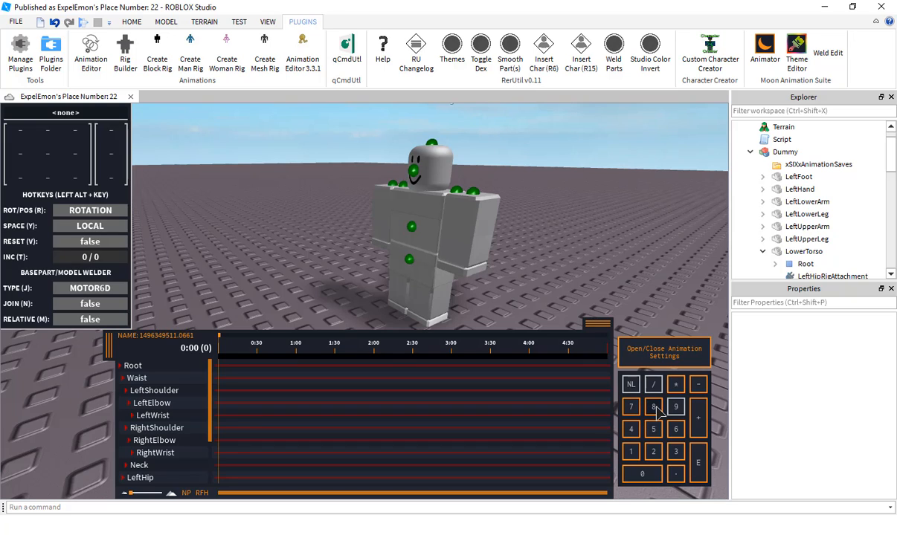
In the animation settings, name the animation "Look around", turn on looping, and set the timeline size to 2 seconds.
left_click(654, 408)
left_click(414, 263)
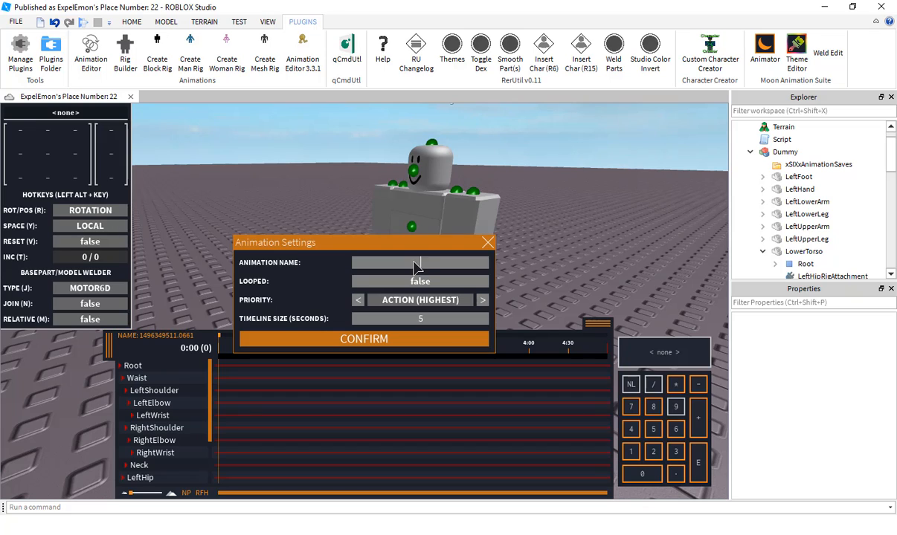
type("Look around")
left_click(416, 318)
type("1")
left_click(415, 281)
left_click(428, 319)
type("2")
left_click(431, 340)
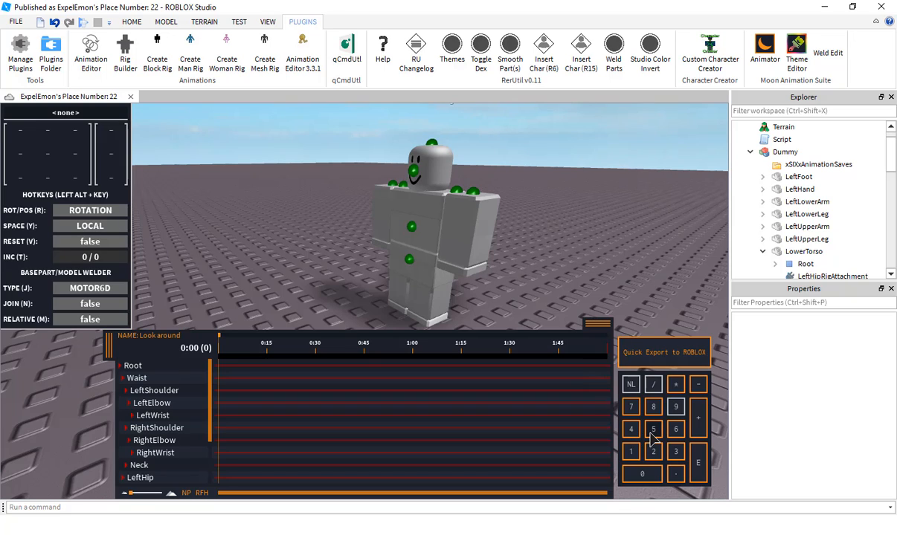
Step the timeline playhead forward frame by frame to frame 6 and back to frame 0.
left_click(677, 432)
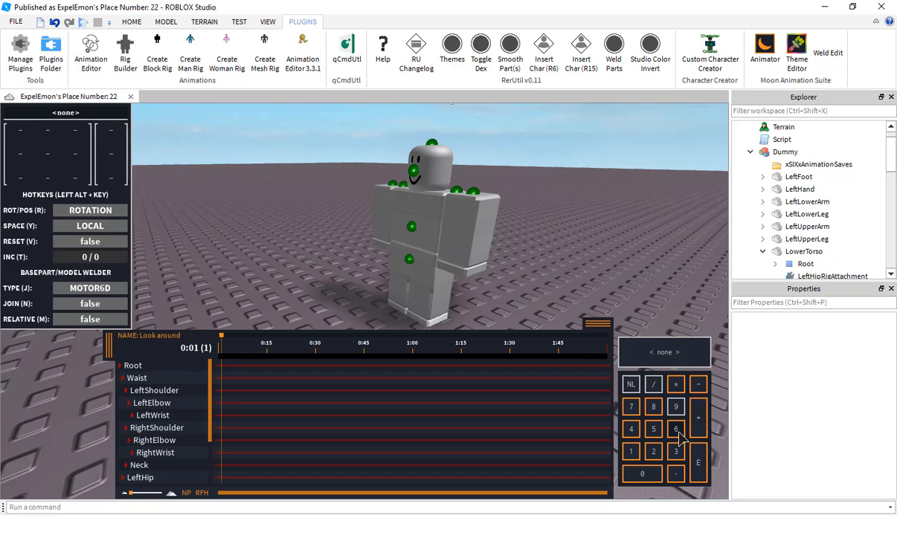
left_click(679, 433)
left_click(684, 431)
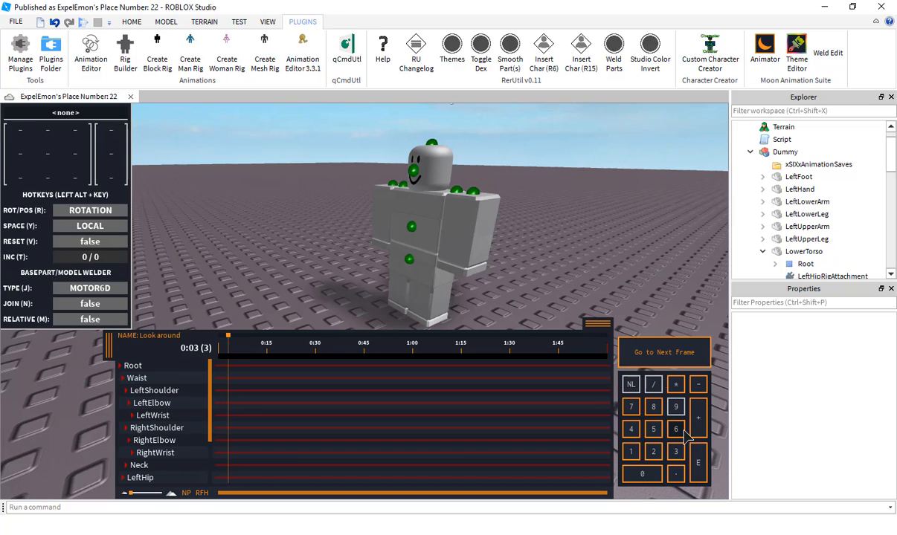
key("KP_6")
key("KP_6")
key("KP_6")
key("KP_4")
key("KP_4")
key("KP_4")
key("KP_4")
key("KP_4")
key("KP_4")
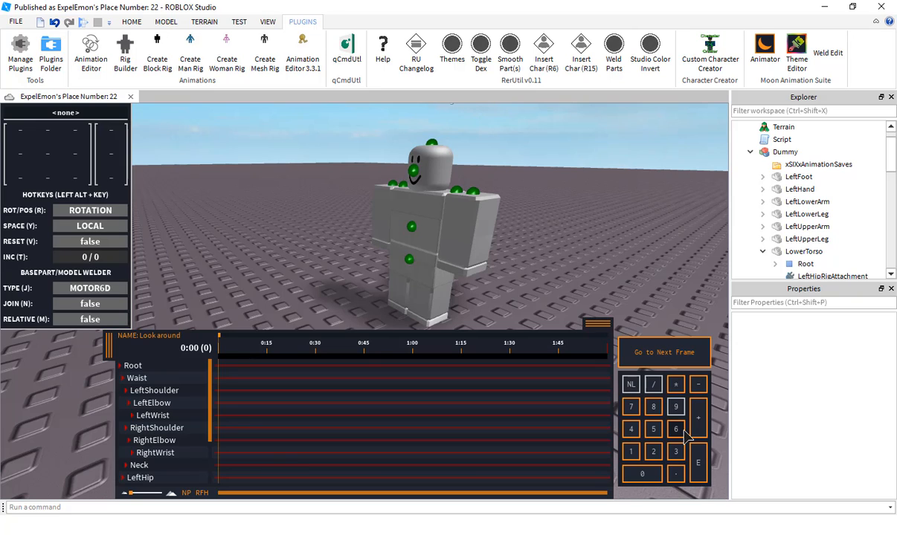
Advance the playhead frame by frame to frame 12 and step back to frame 4.
key("KP_6")
key("KP_6")
key("KP_6")
key("KP_6")
key("KP_6")
key("KP_6")
key("KP_6")
key("KP_6")
key("KP_6")
key("KP_6")
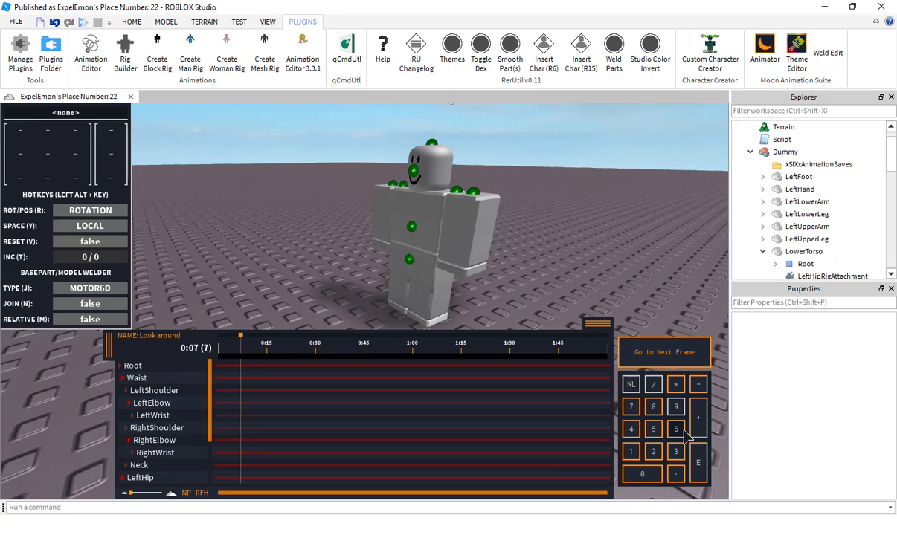
key("KP_6")
key("KP_6")
key("KP_4")
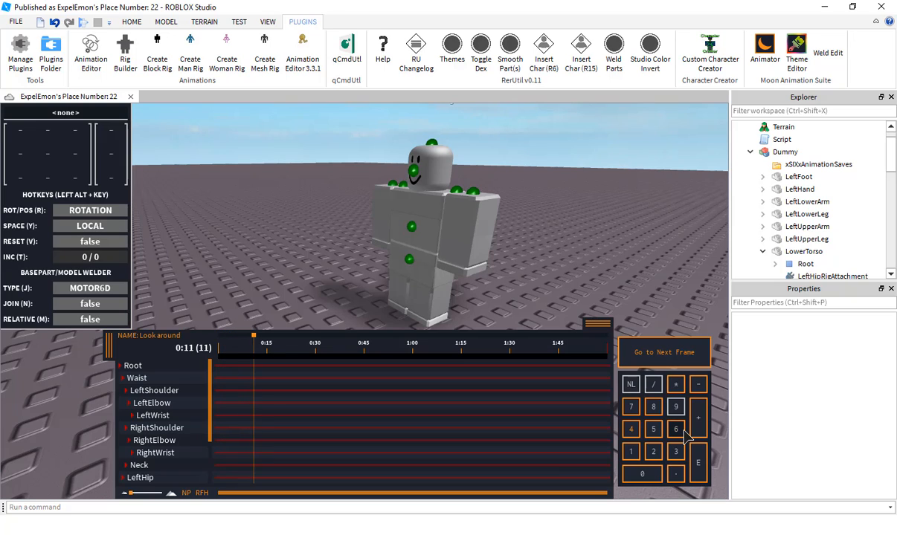
key("KP_4")
key("KP_4")
key("KP_4")
key("KP_4")
key("KP_4")
key("KP_4")
key("KP_4")
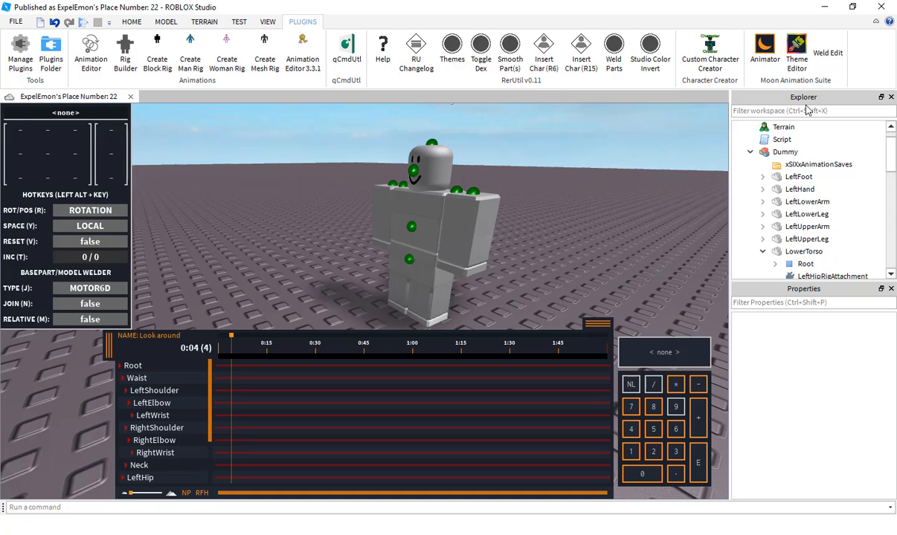
Return the playhead to frame 0 at the start of the timeline.
scroll(818, 186, "up", 2)
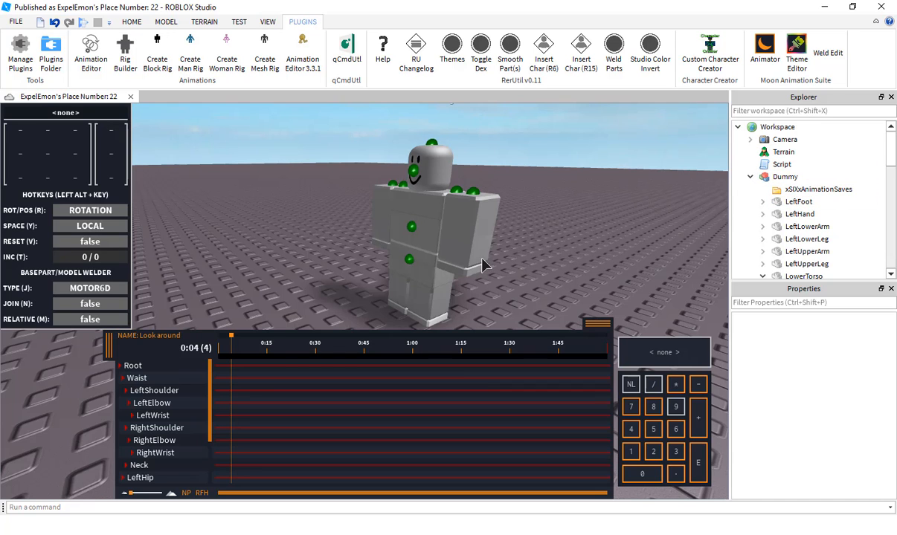
right_click_drag(525, 247, 524, 247)
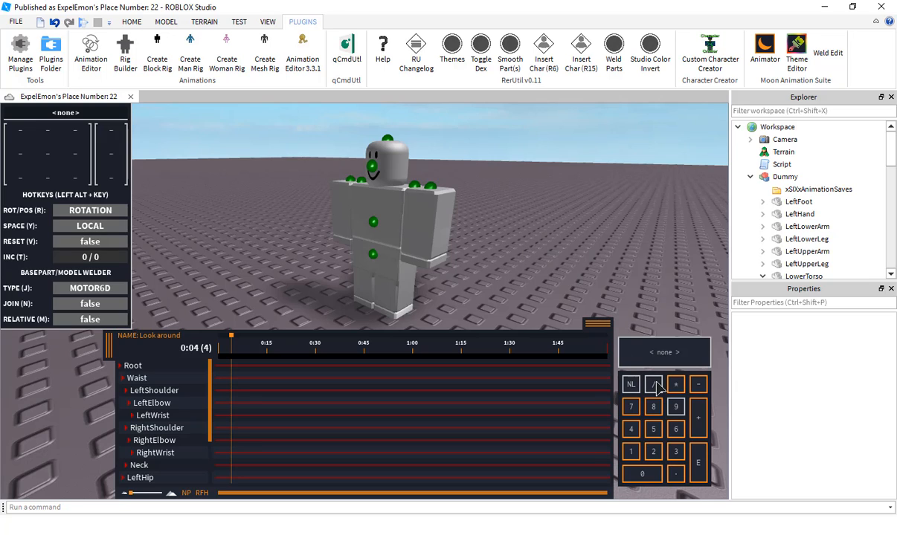
left_click(633, 449)
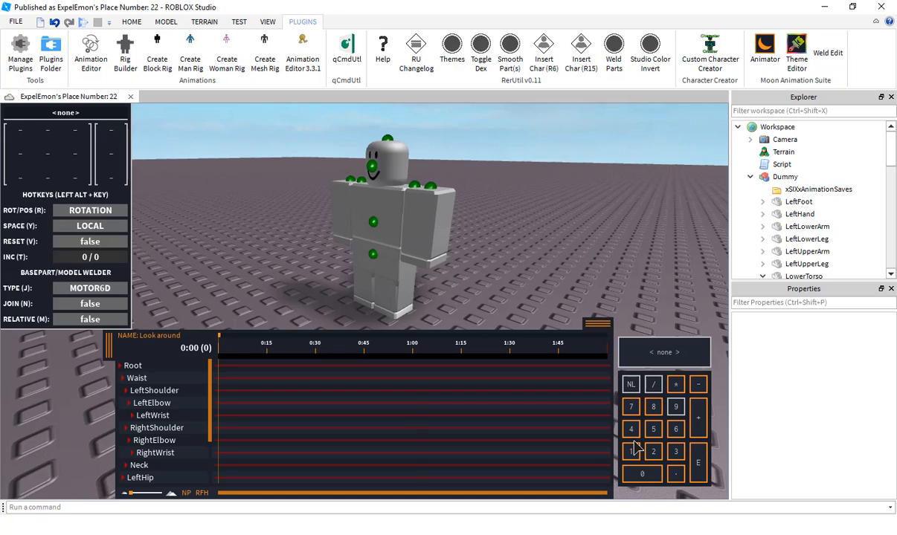
Jump the playhead to the end of the timeline at frame 120 and back to frame 0.
key("KP_2")
key("KP_3")
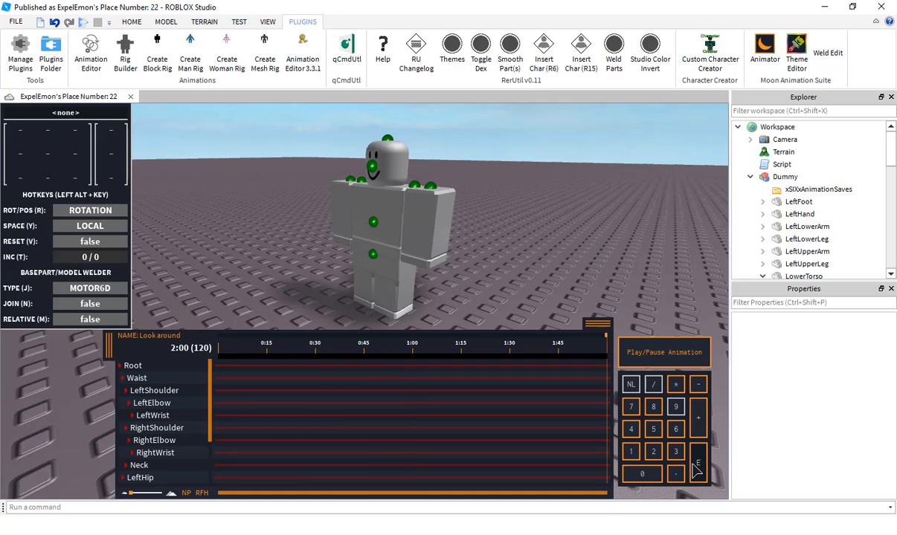
key("KP_1")
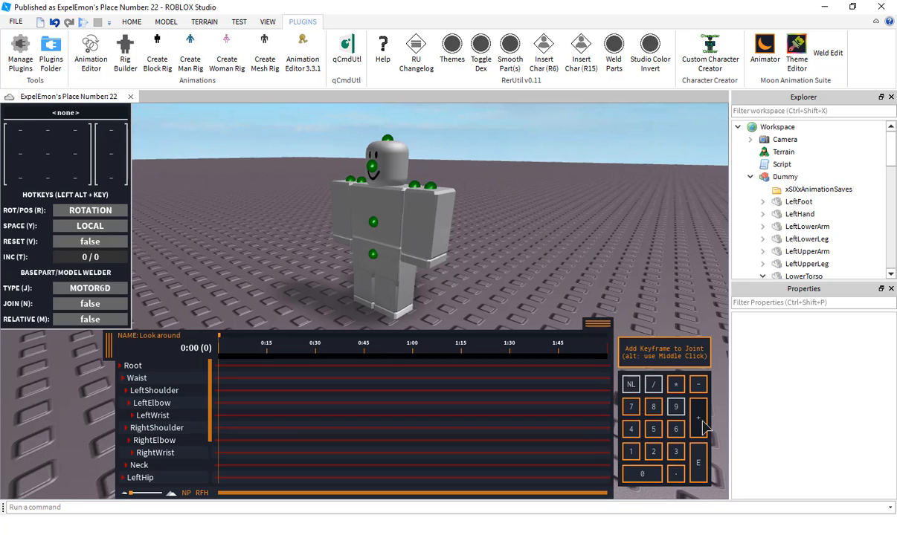
Try out a Waist keyframe at frame 0 by rotating the upper torso slightly about its red axis.
left_click(170, 365)
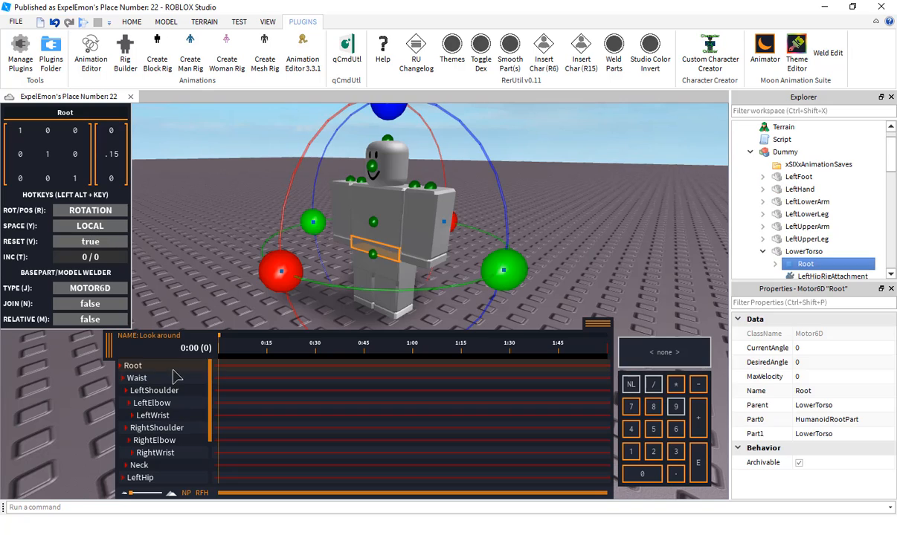
left_click(227, 376)
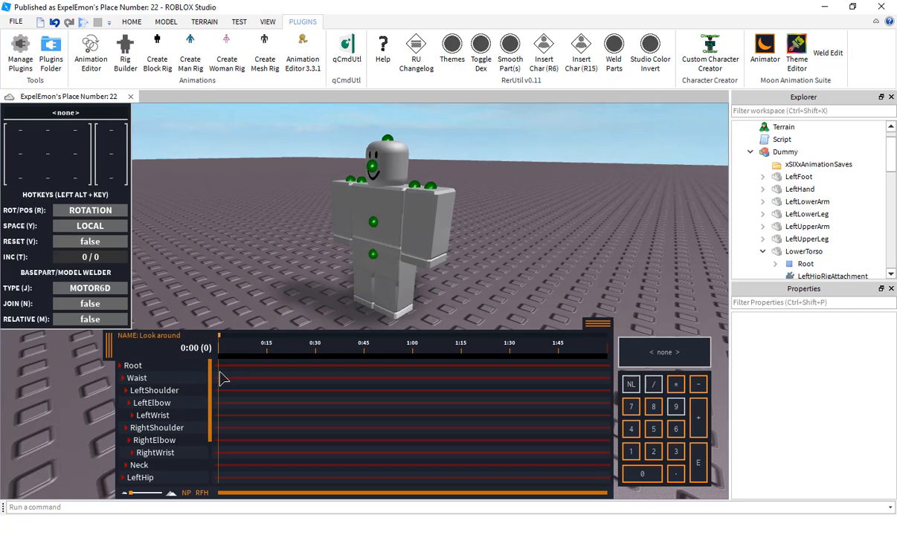
left_click(221, 377)
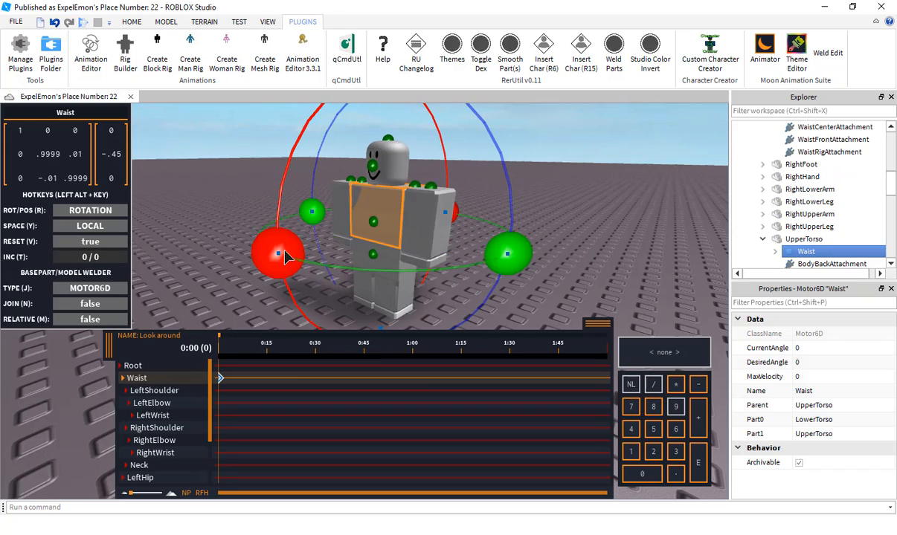
left_click_drag(286, 256, 199, 257)
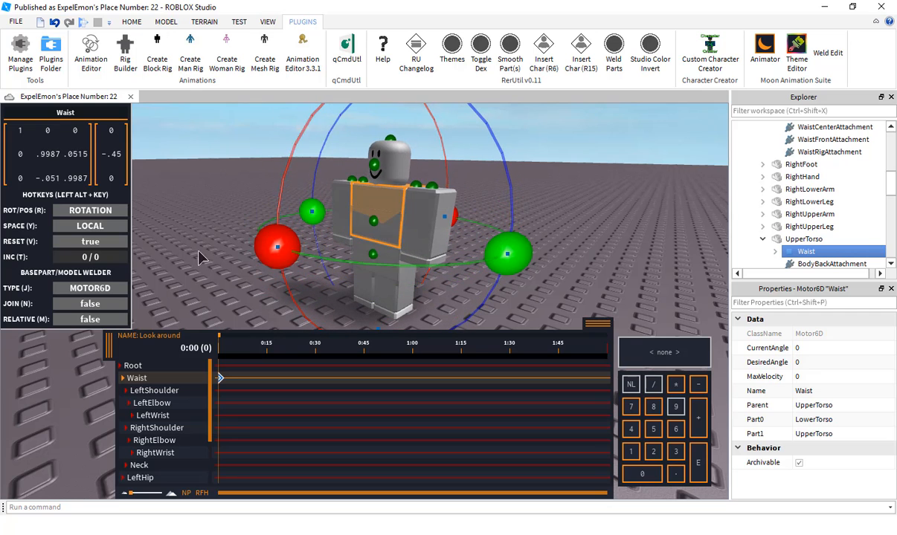
right_click_drag(199, 251, 198, 250)
left_click(198, 249)
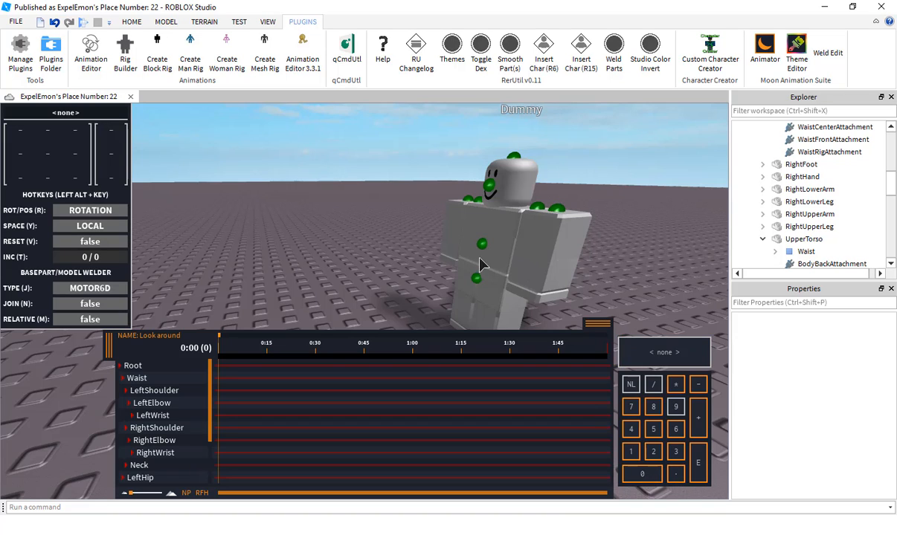
right_click_drag(478, 257, 434, 288)
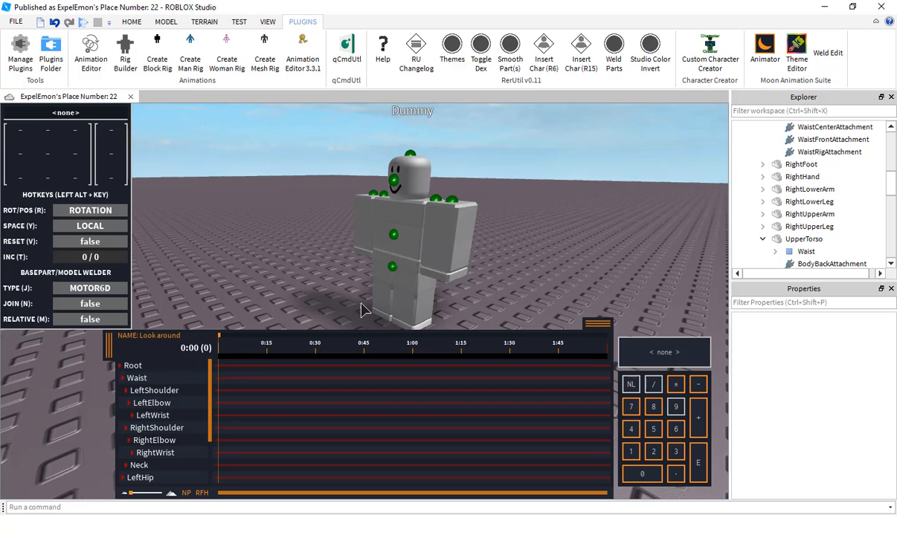
right_click_drag(361, 295, 316, 364)
left_click_drag(312, 343, 183, 331)
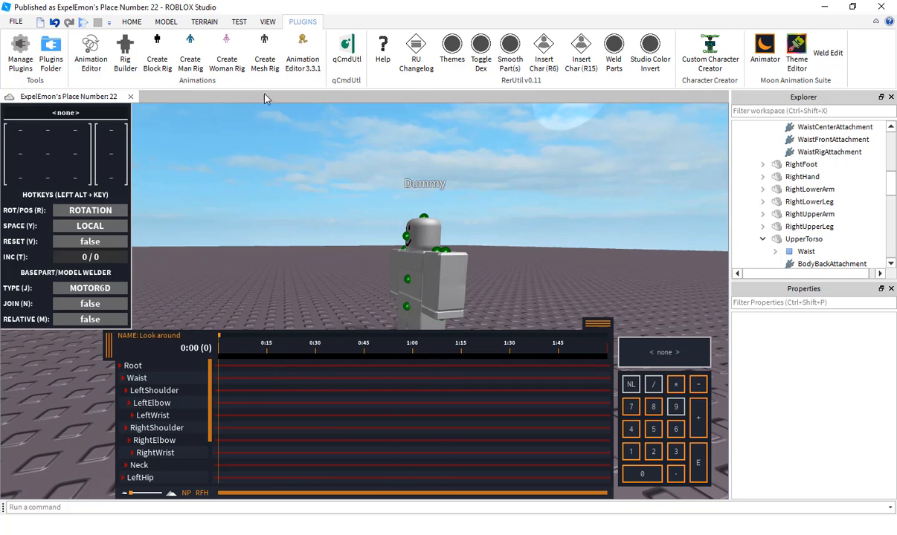
right_click_drag(278, 173, 288, 181)
key("w")
key("s")
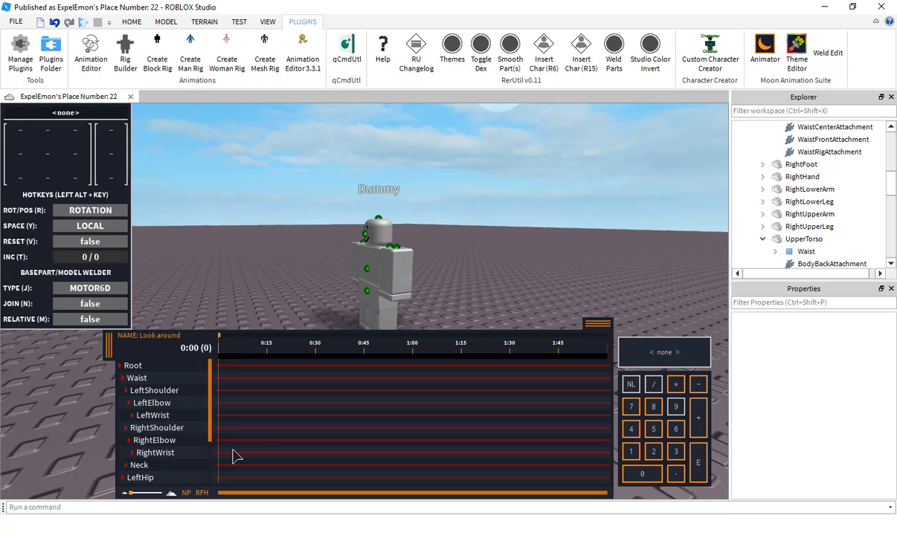
scroll(249, 305, "up", 3)
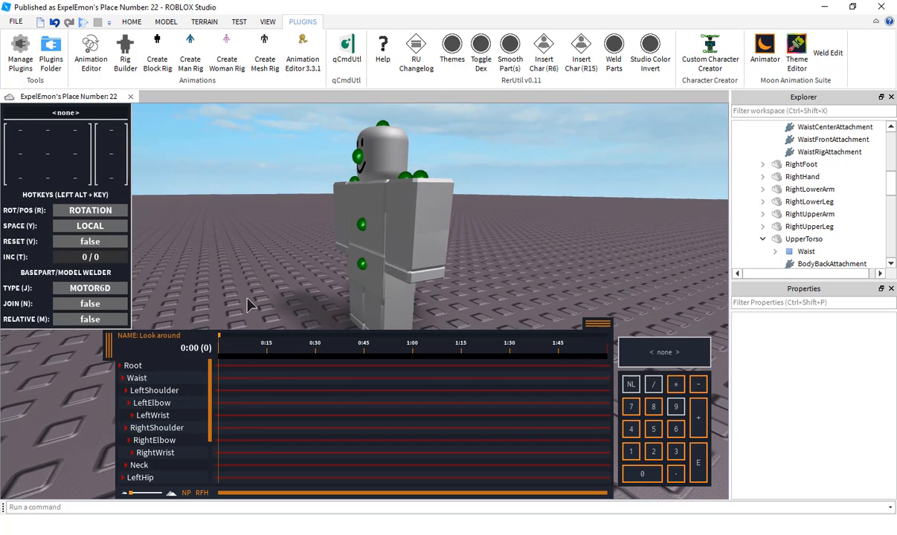
Scrub the playhead along the early part of the timeline and return it to frame 0.
left_click(267, 358)
left_click_drag(269, 358, 221, 343)
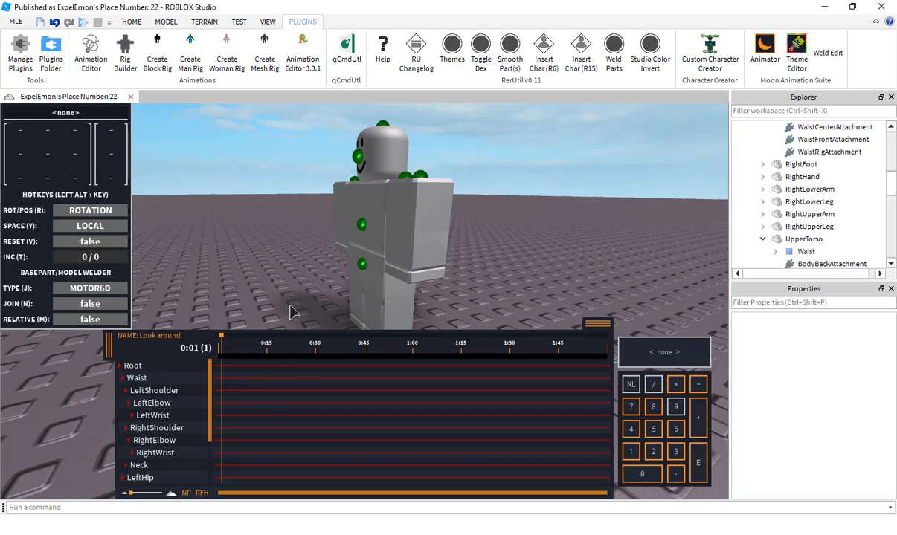
scroll(153, 405, "down", 3)
left_click(217, 354)
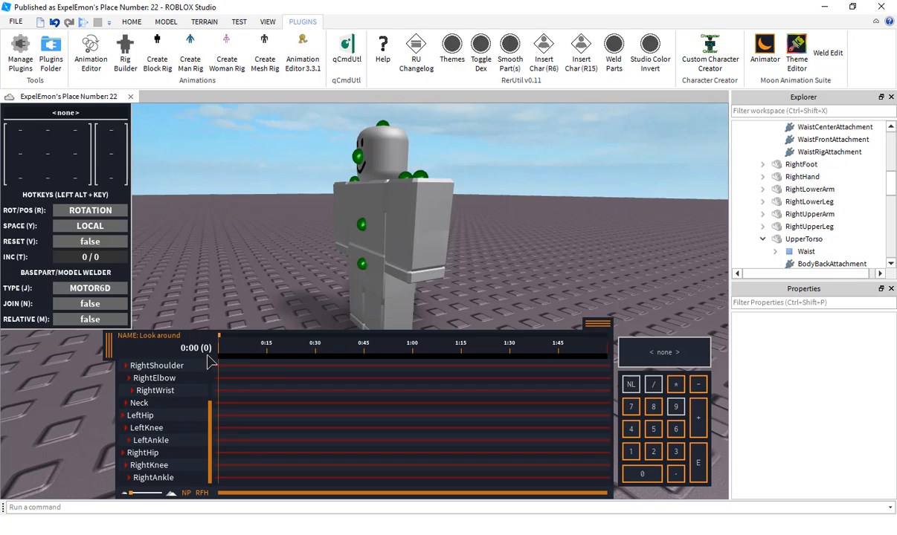
mouse_move(223, 344)
left_mouse_down()
mouse_move(255, 346)
mouse_move(215, 347)
left_mouse_up()
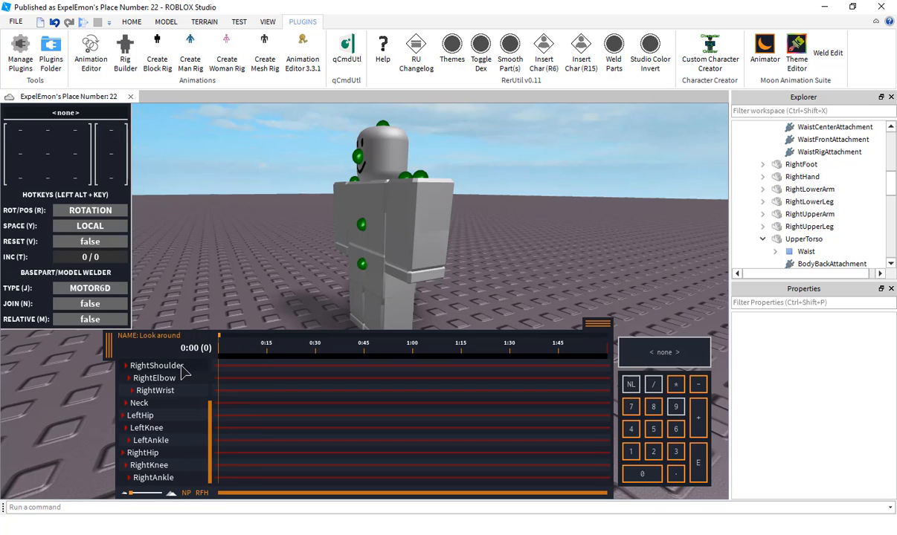
scroll(152, 379, "up", 3)
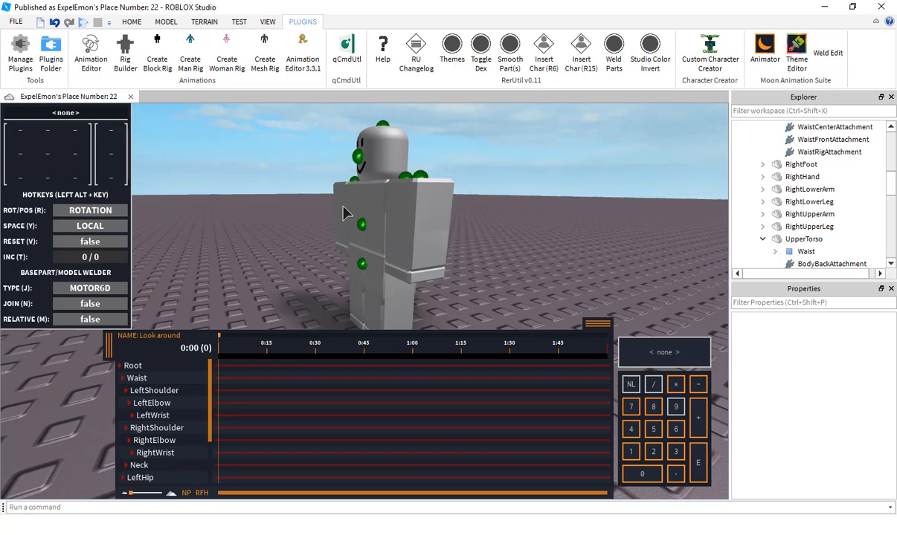
Move the timeline playhead to the 0:15 mark at frame 15.
scroll(344, 242, "down", 5)
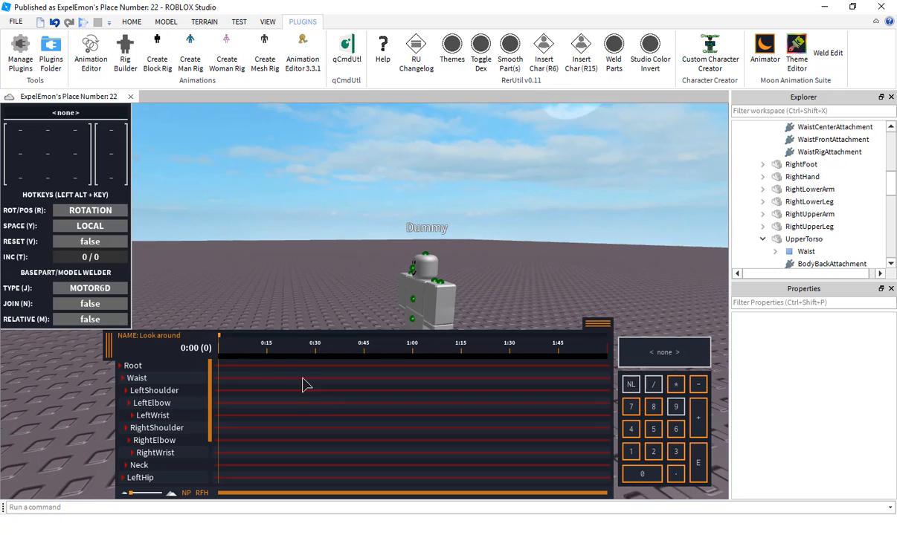
left_click(270, 350)
left_click(267, 352)
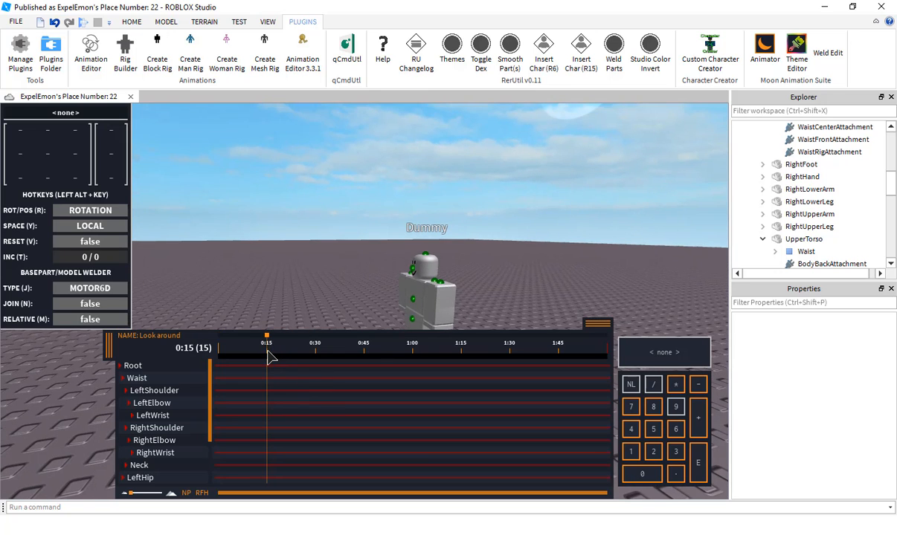
left_click(269, 353)
left_click(267, 355)
scroll(281, 275, "up", 3)
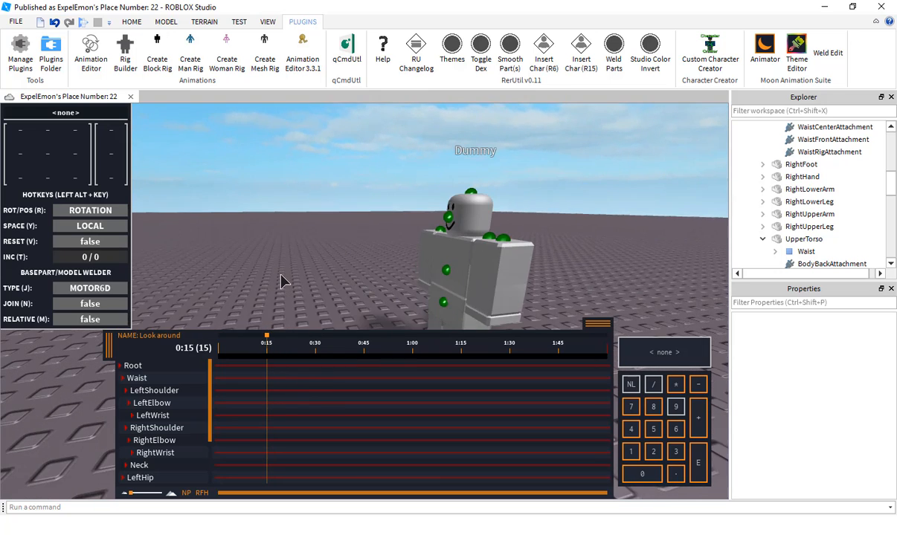
scroll(281, 279, "up", 4)
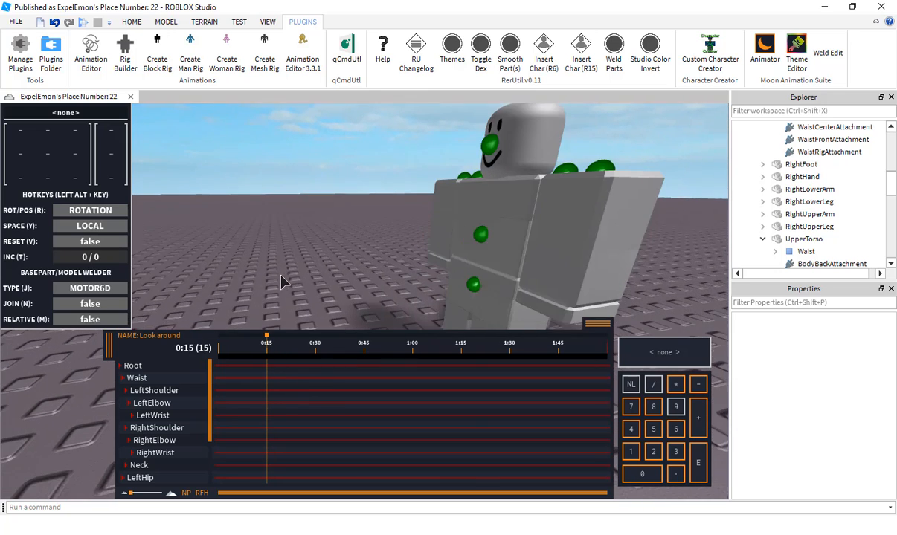
mouse_move(281, 354)
left_mouse_down()
mouse_move(218, 362)
mouse_move(274, 361)
mouse_move(267, 359)
left_mouse_up()
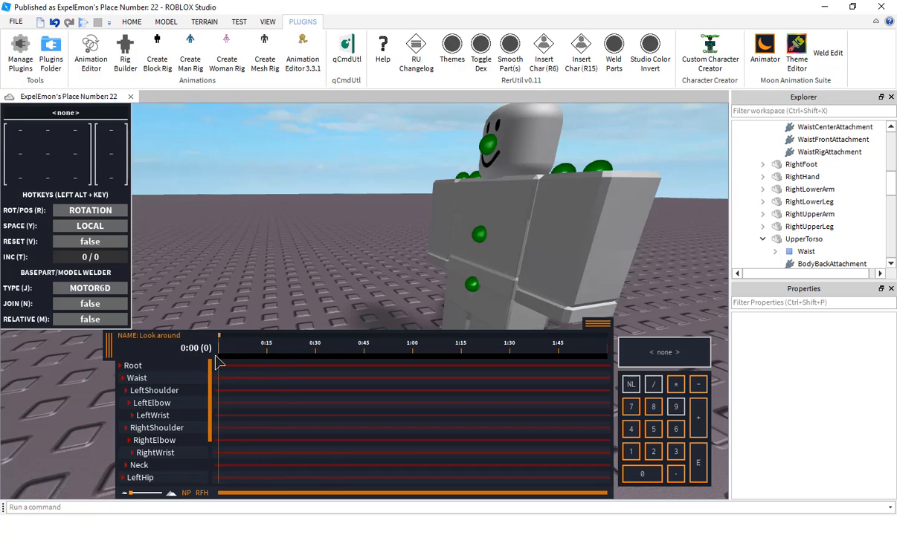
Select the LeftShoulder joint to view its rotation handles, deselect it, and return the playhead to frame 0.
left_click(141, 390)
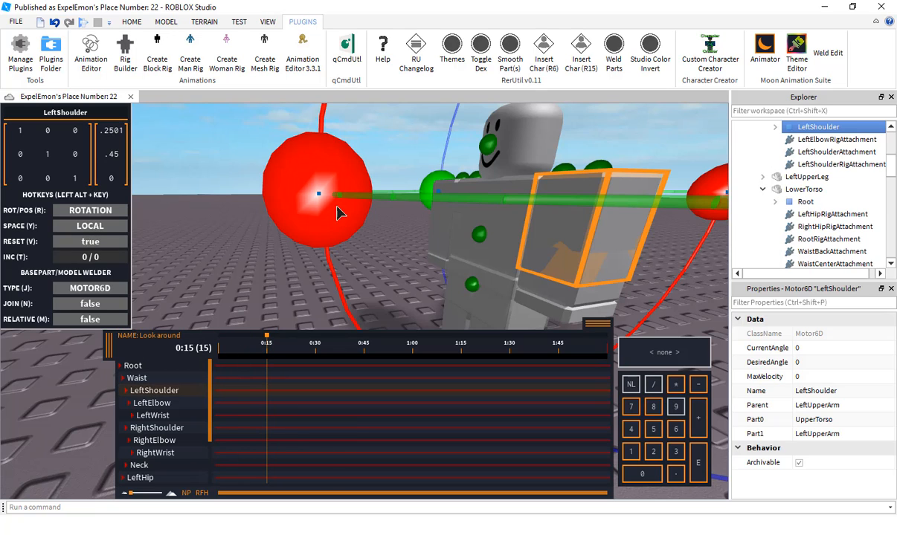
left_click(345, 299)
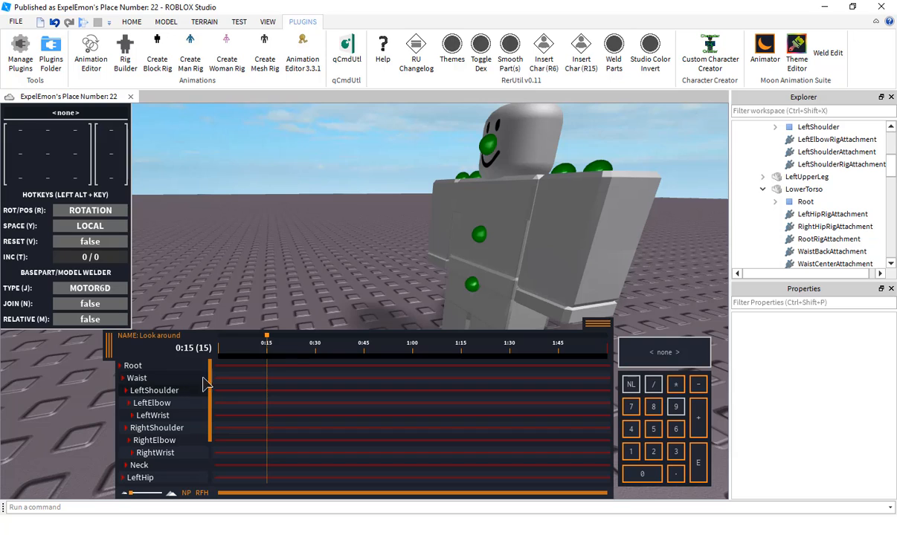
left_click_drag(264, 343, 219, 370)
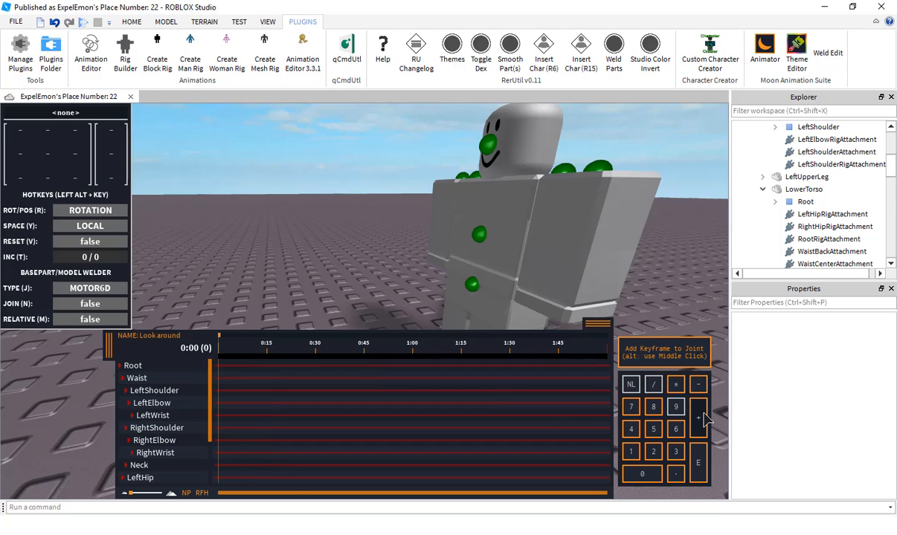
Add keyframes at frame 0 for the Waist and Root joints.
left_click(134, 365)
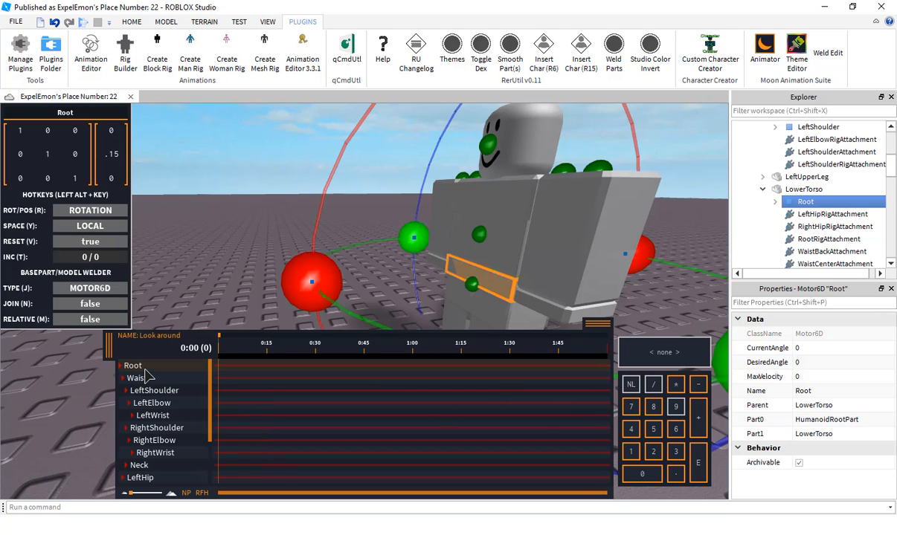
left_click(141, 378)
left_click(150, 390)
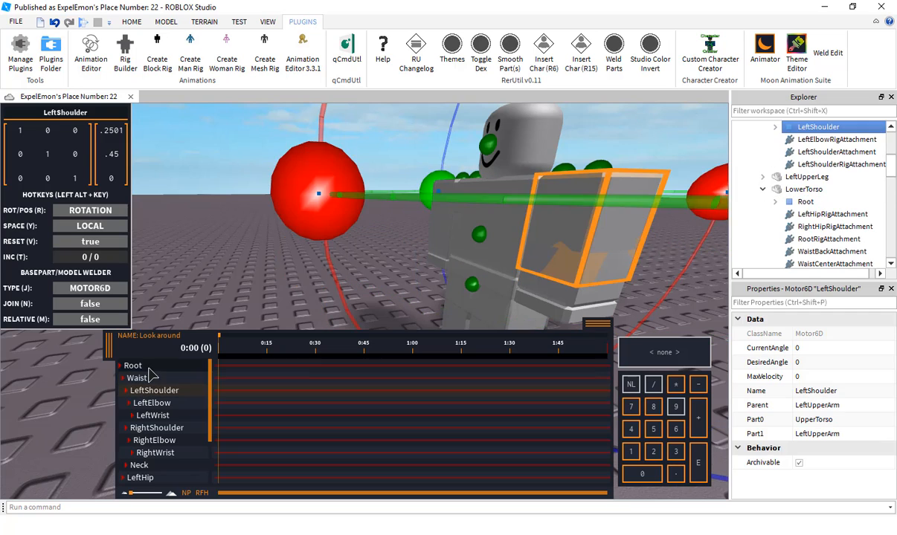
left_click(152, 369)
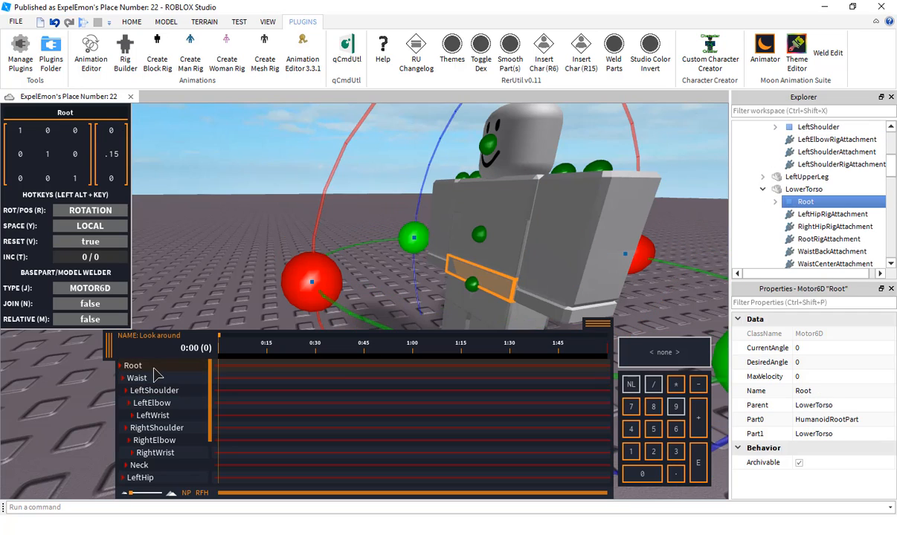
left_click(219, 378)
left_click(221, 366)
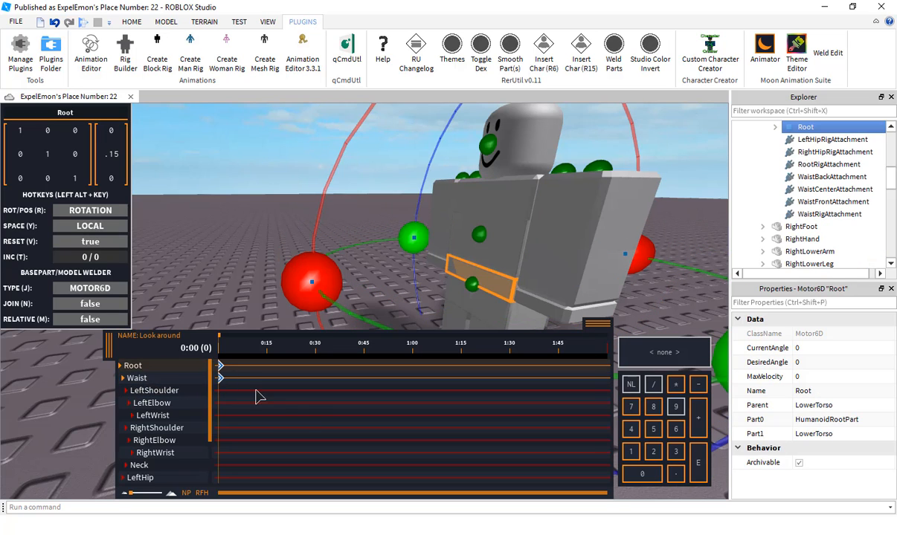
View the easing settings of the Root and Waist keyframes, close them unchanged, and remove both keyframes.
key("7")
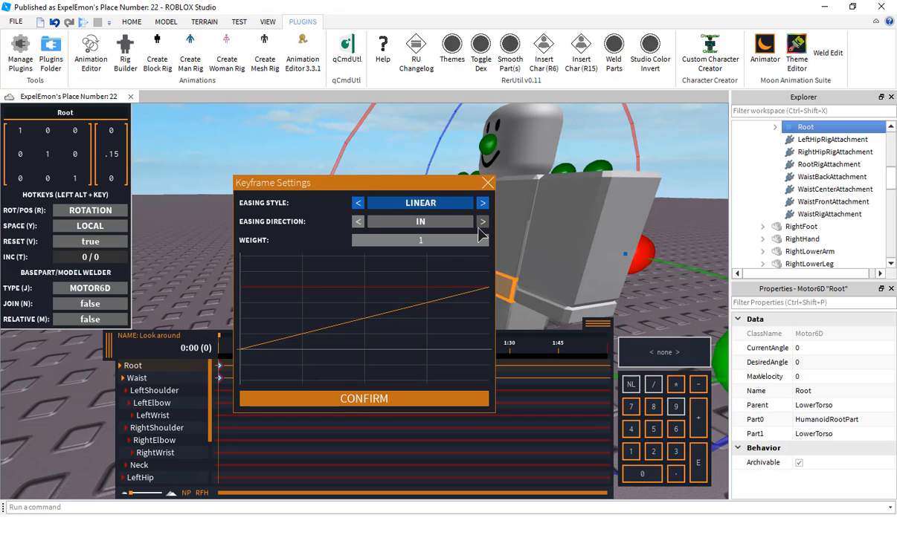
left_click(487, 183)
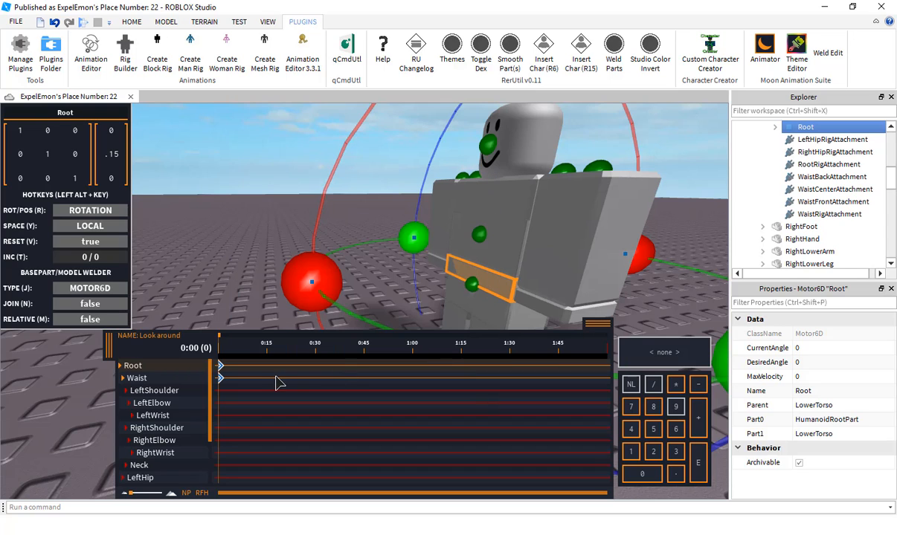
left_click(222, 383)
scroll(190, 415, "down", 3)
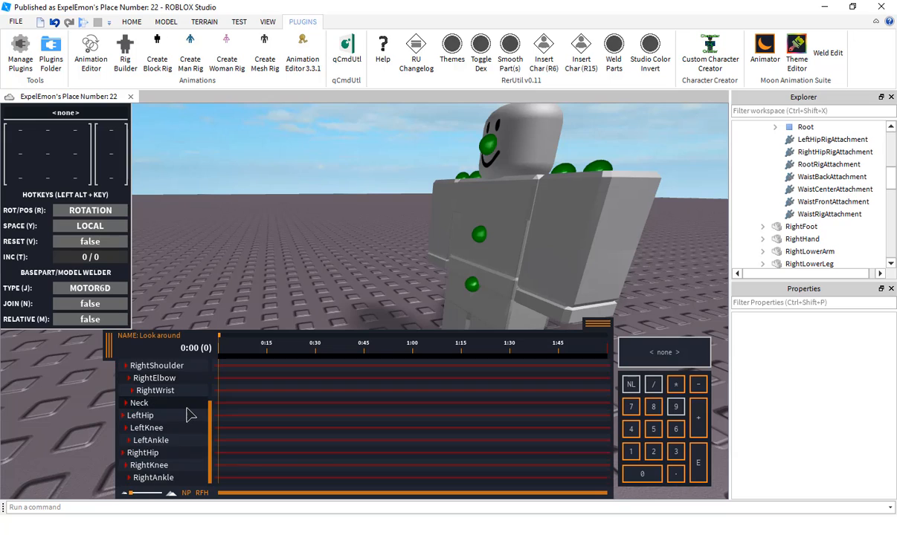
scroll(190, 415, "up", 3)
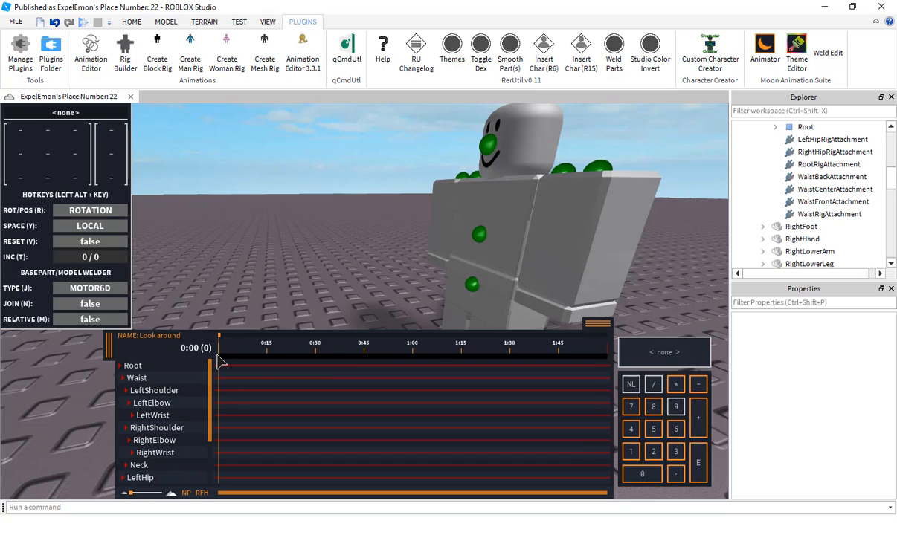
Add keyframes at frame 0 for the Root, Waist, Neck, and both arms' shoulder, elbow and wrist joints.
left_click(186, 366)
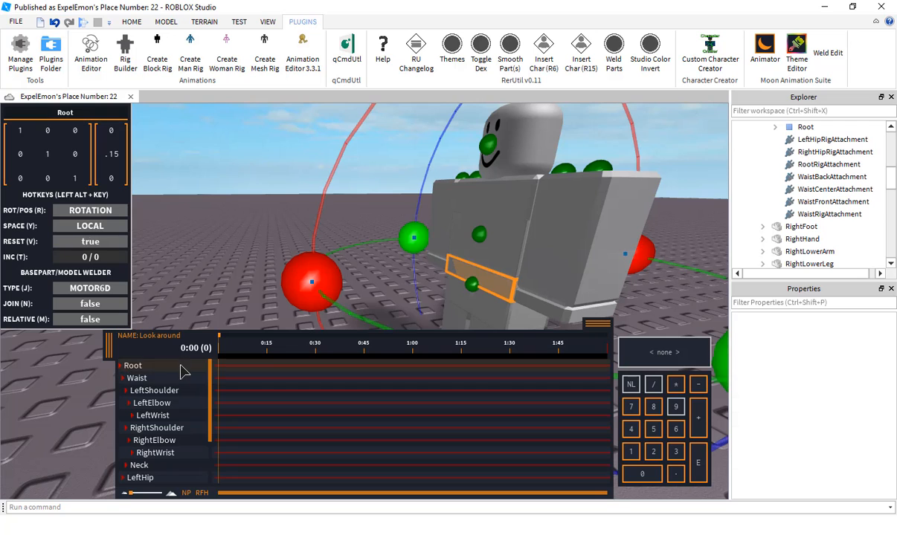
left_click(156, 378)
left_click(160, 390)
left_click(162, 403)
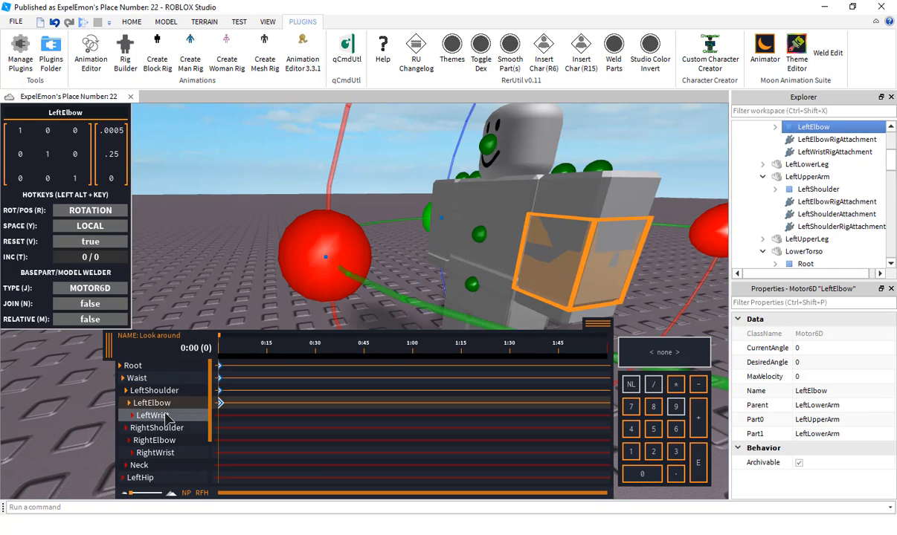
left_click(164, 416)
left_click(160, 429)
left_click(158, 441)
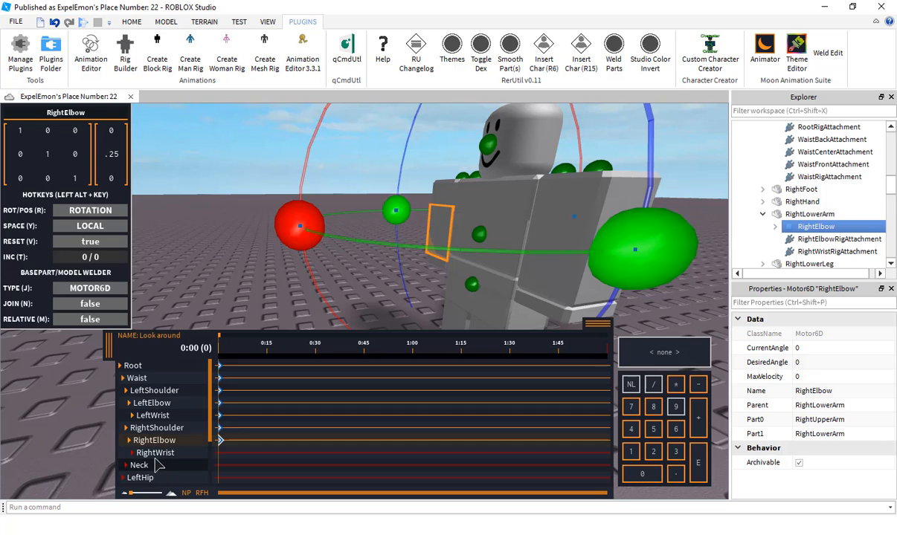
left_click(155, 452)
left_click(153, 464)
Add keyframes at frame 0 for the hip, knee and ankle joints of both legs.
scroll(160, 447, "down", 2)
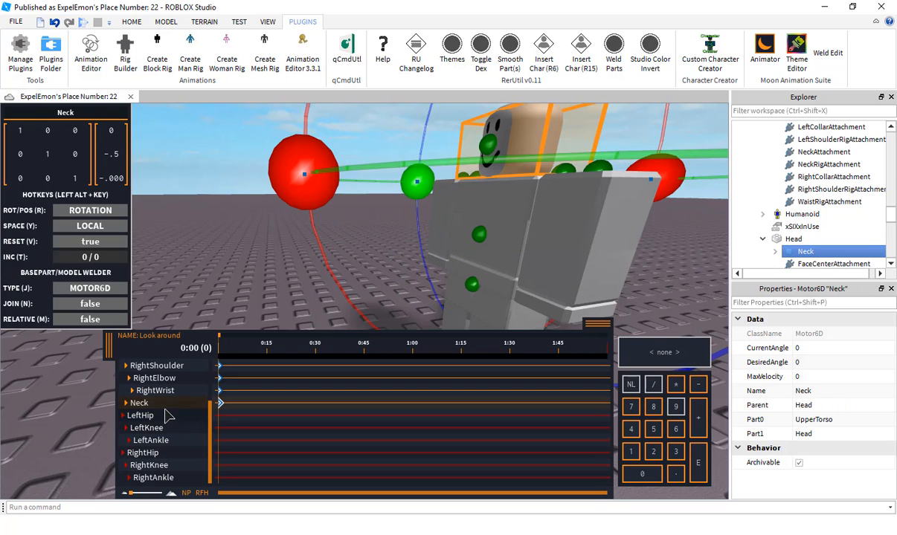
left_click(167, 416)
left_click(170, 427)
left_click(169, 440)
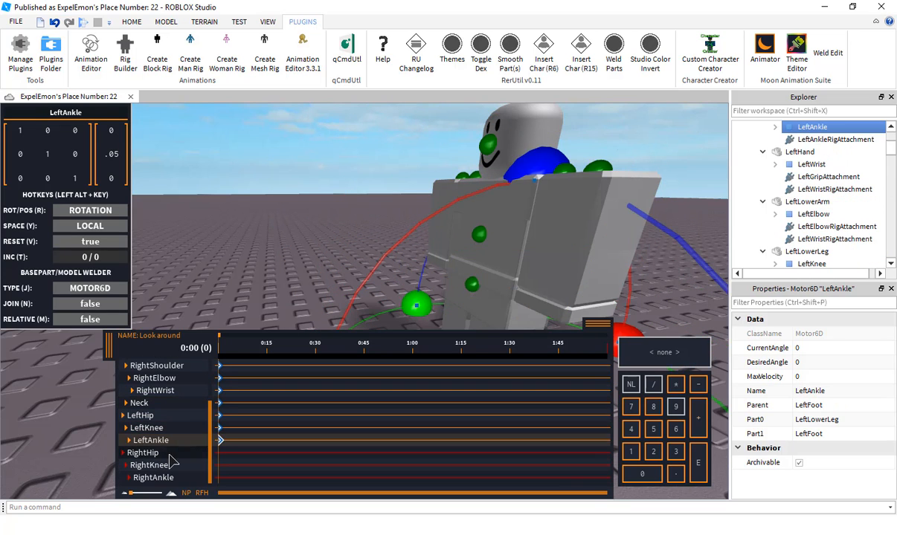
left_click(168, 453)
left_click(171, 465)
left_click(187, 478)
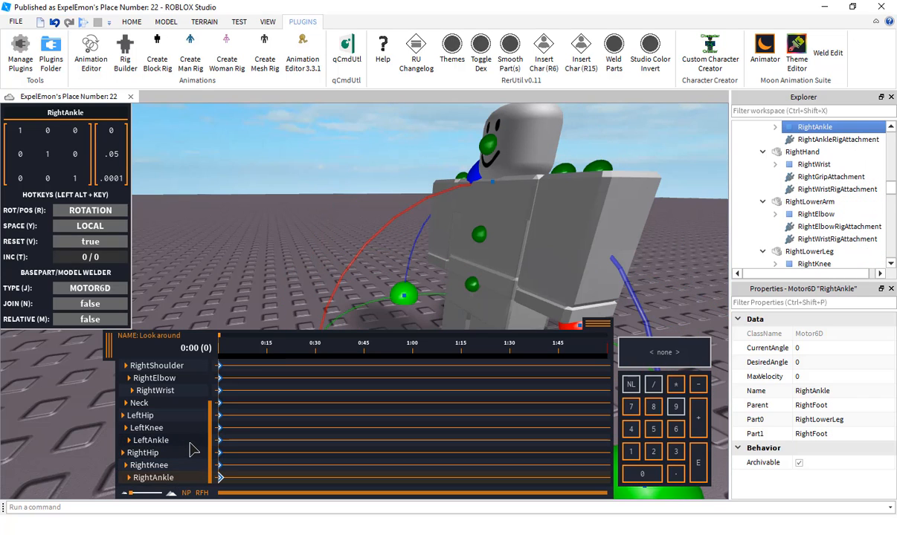
Move the timeline playhead to the 0:15 mark and on to the 0:30 mark.
left_click(264, 362)
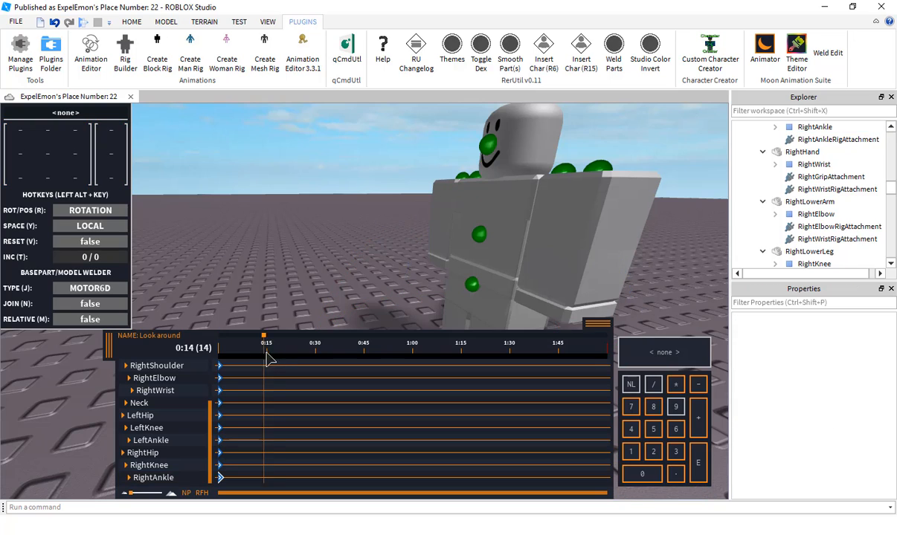
left_click(267, 363)
scroll(180, 425, "up", 3)
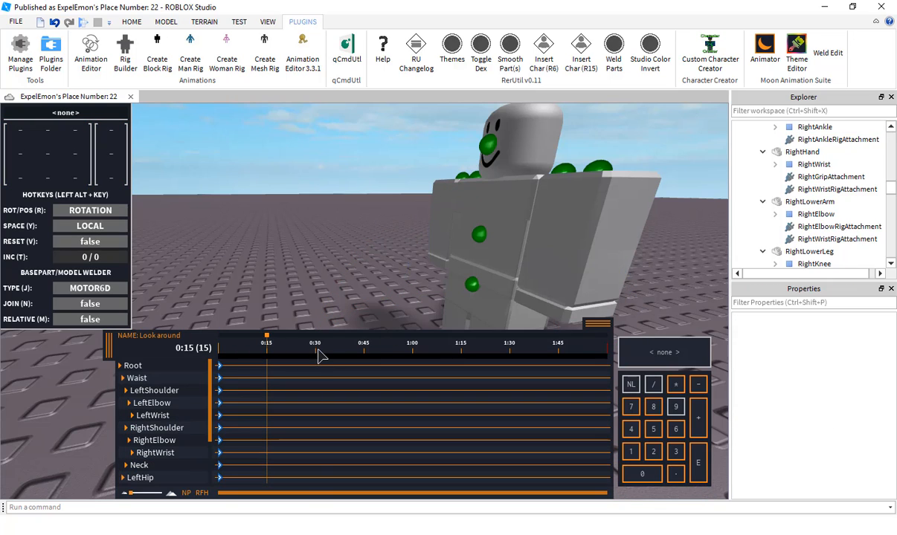
mouse_move(318, 356)
left_mouse_down()
mouse_move(238, 356)
mouse_move(315, 354)
left_mouse_up()
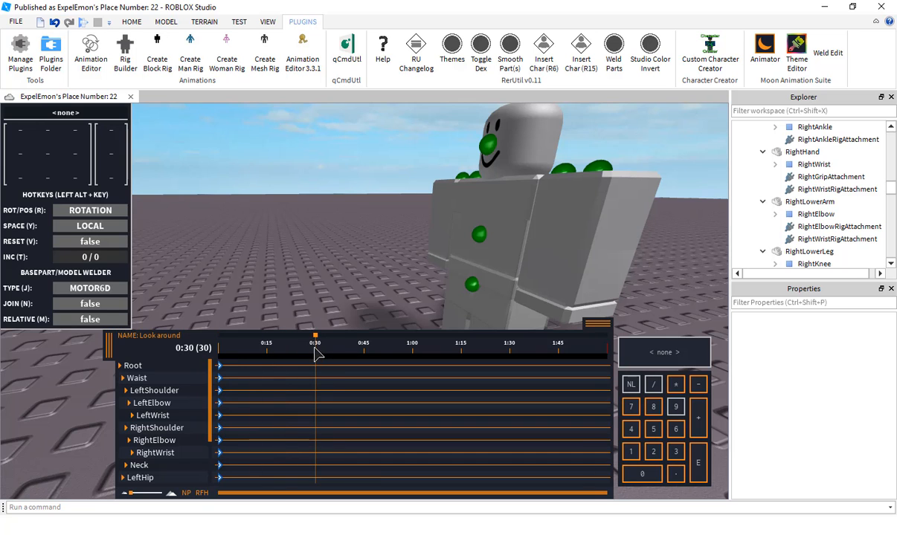
right_click_drag(353, 257, 365, 258)
scroll(353, 256, "up", 4)
scroll(352, 258, "down", 4)
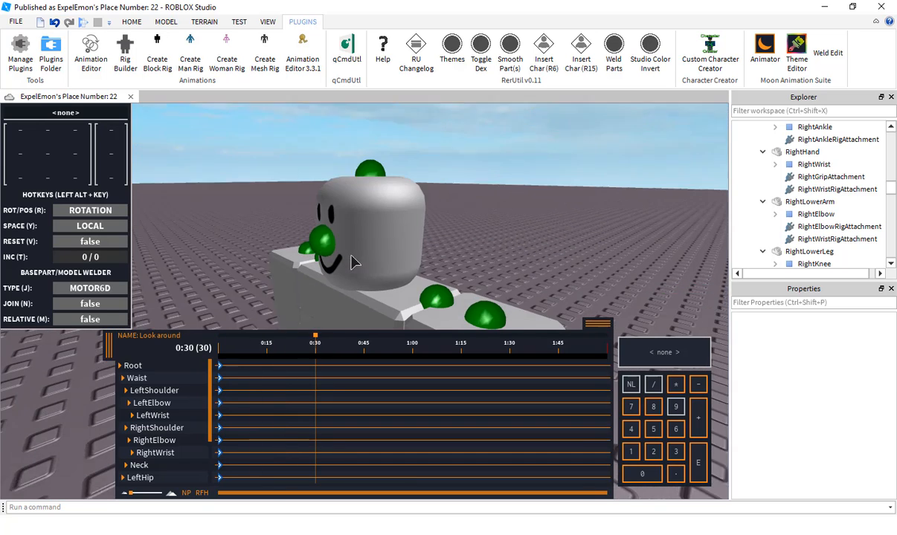
scroll(200, 414, "down", 3)
scroll(190, 426, "up", 3)
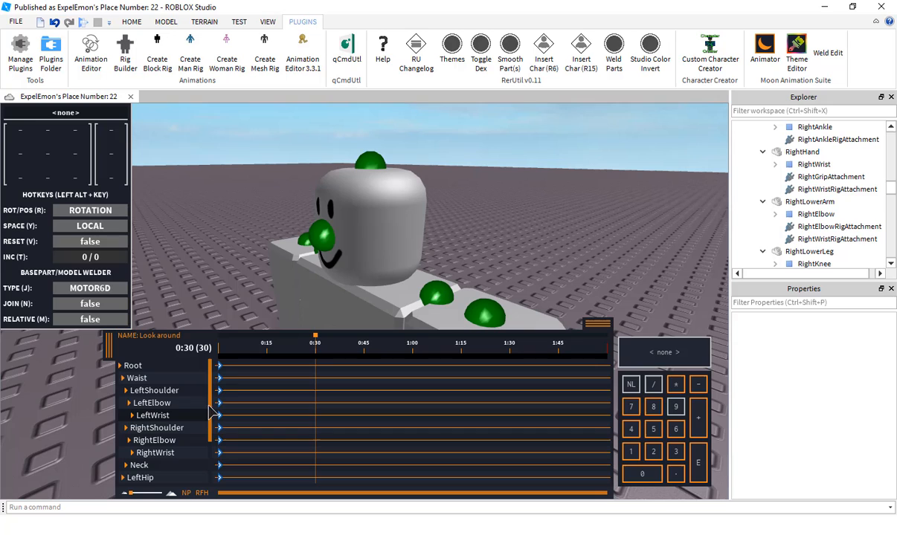
Select the frame 0 keyframes of all joints from Root to RightAnkle and delete them together.
left_click(220, 366)
left_click(220, 377)
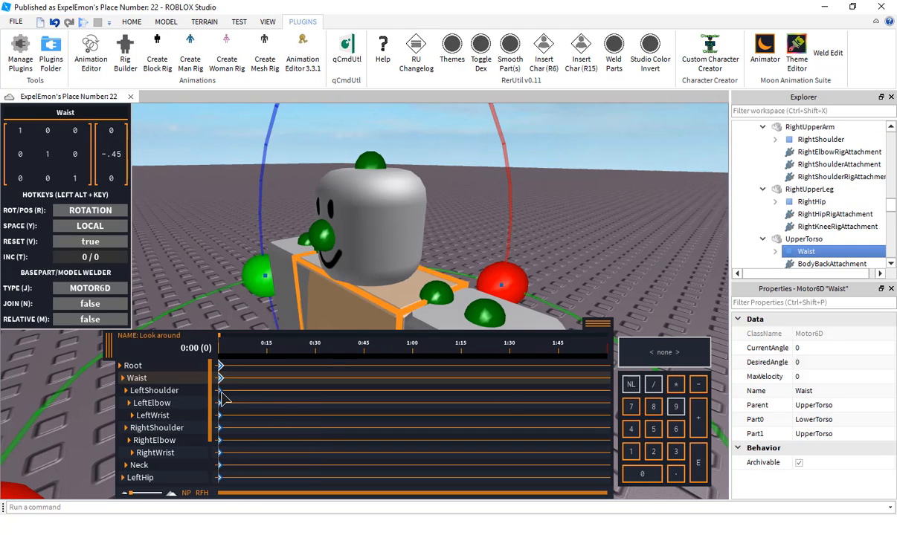
left_click(220, 390)
left_click(220, 403)
scroll(201, 416, "down", 2)
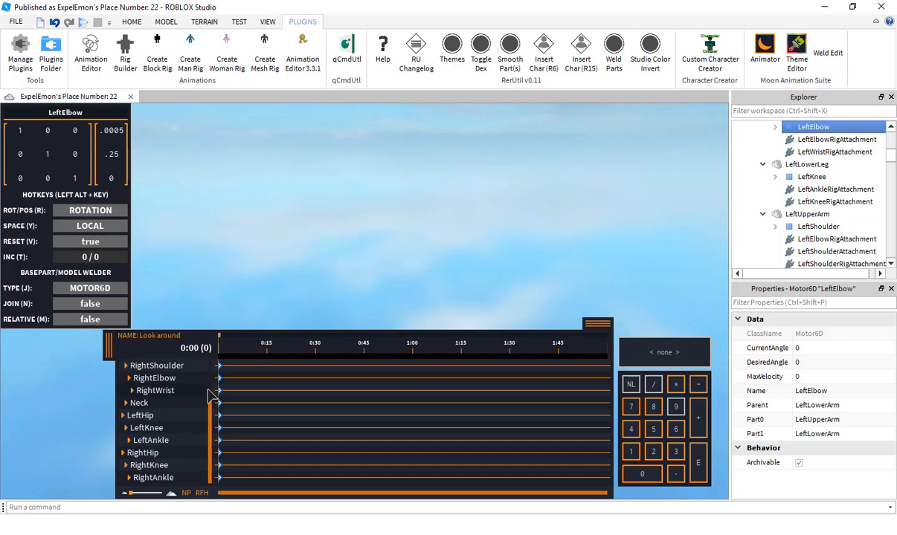
scroll(216, 405, "up", 1)
left_click(220, 384)
left_click(220, 396)
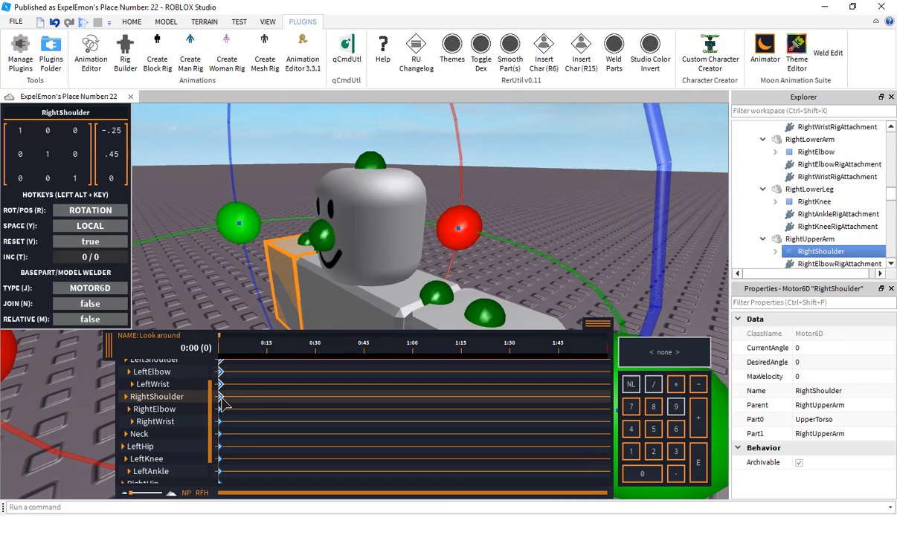
left_click(220, 409)
left_click(220, 421)
left_click(221, 434)
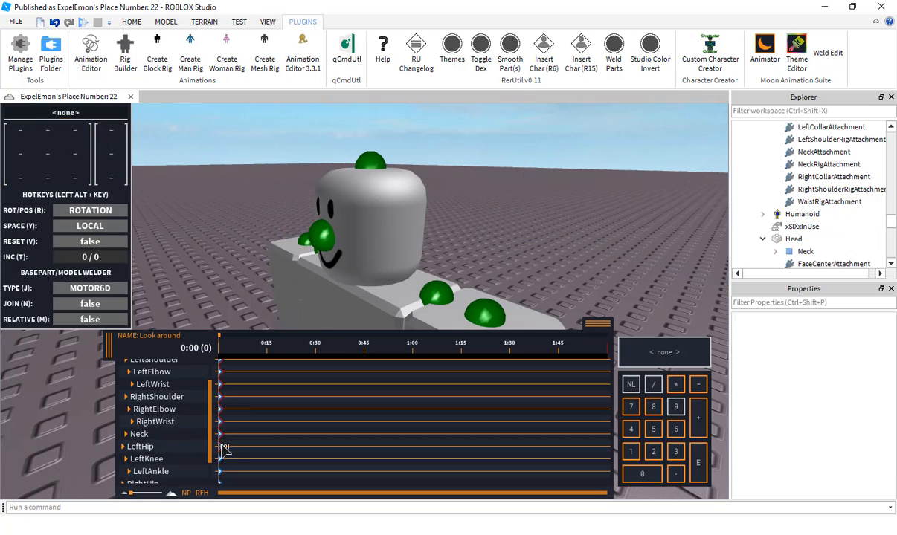
left_click(220, 446)
left_click(220, 459)
left_click(220, 471)
scroll(216, 461, "down", 1)
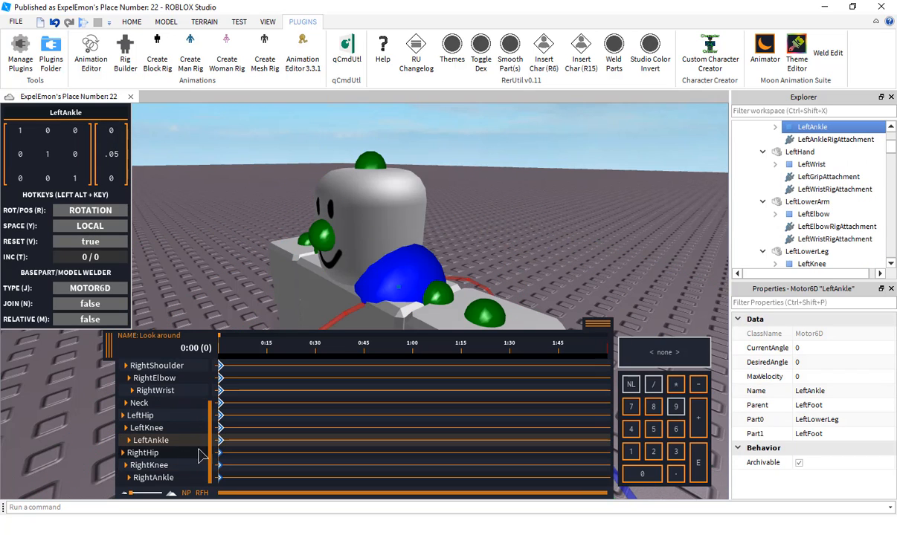
left_click(220, 453)
left_click(220, 465)
left_click(221, 477)
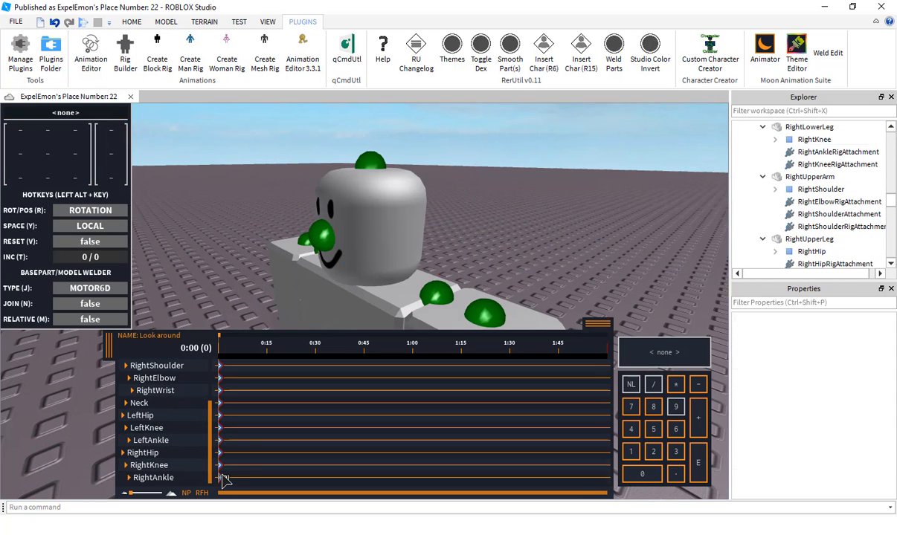
key("Delete")
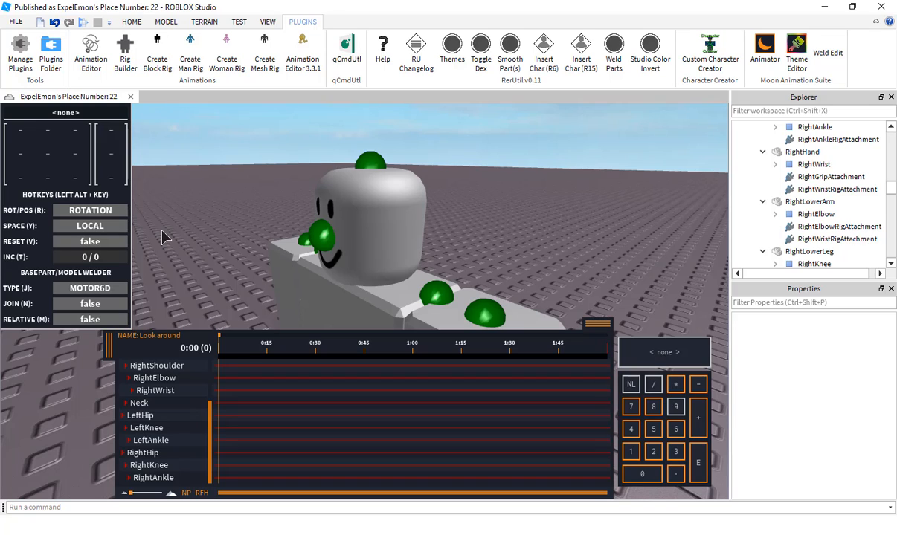
Toggle the joint handles repeatedly between rotation and position mode, ending in rotation mode.
key("alt+r")
key("alt+r")
key("alt+r")
key("alt+r")
key("alt+r")
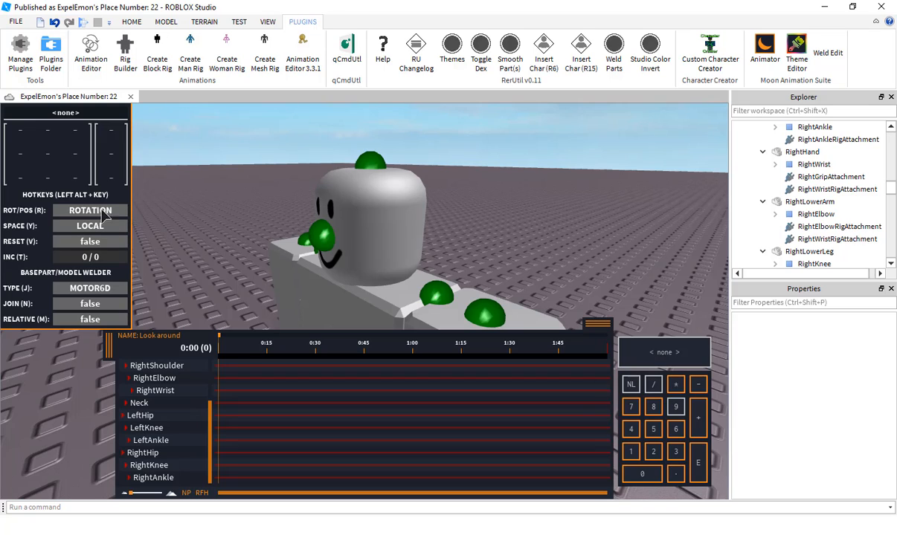
left_click(56, 212)
Try rotating the dummy's Root joint, switch the handles to position mode, and undo the joint change.
scroll(165, 450, "up", 5)
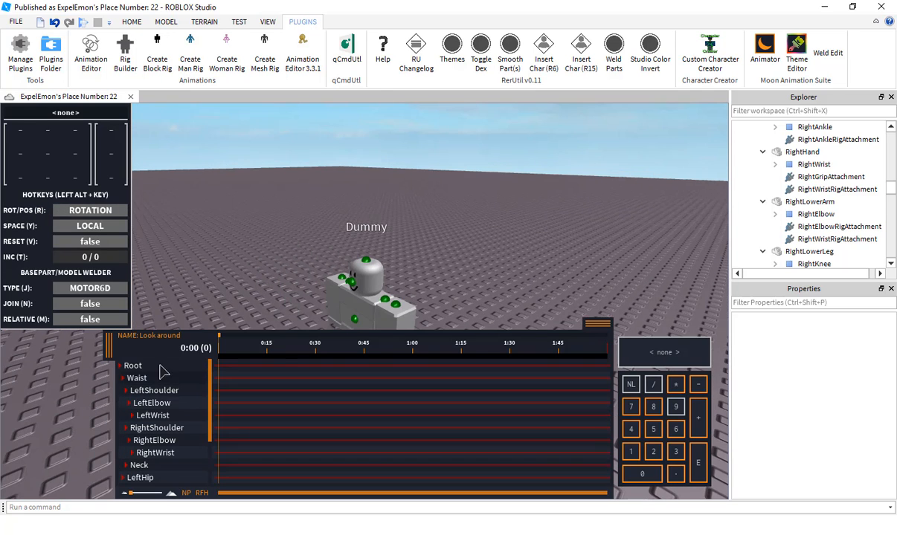
left_click(152, 366)
right_click_drag(305, 275, 303, 281)
scroll(304, 280, "down", 2)
left_click_drag(268, 296, 321, 137)
key("alt+r")
key("ctrl+z")
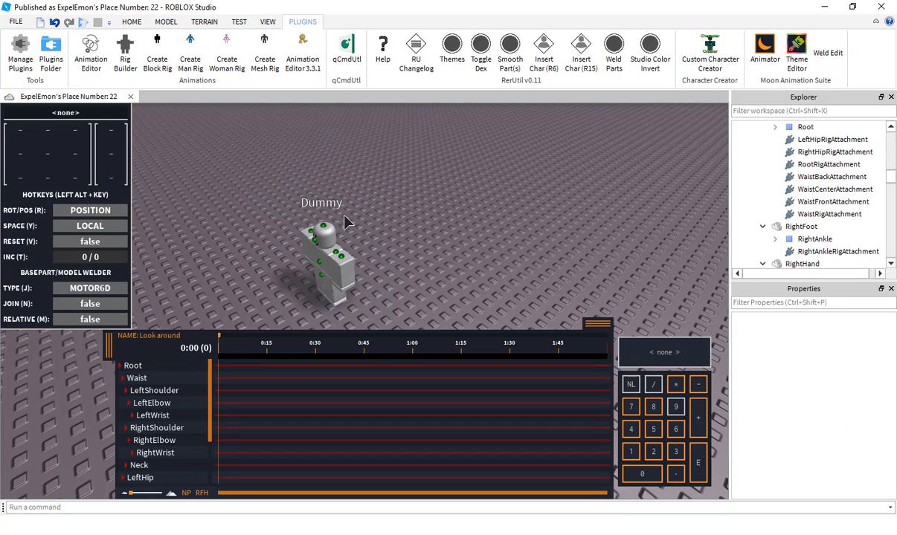
Rotate the Root joint about its vertical axis in world space, and rotate it again in local space.
scroll(344, 215, "up", 2)
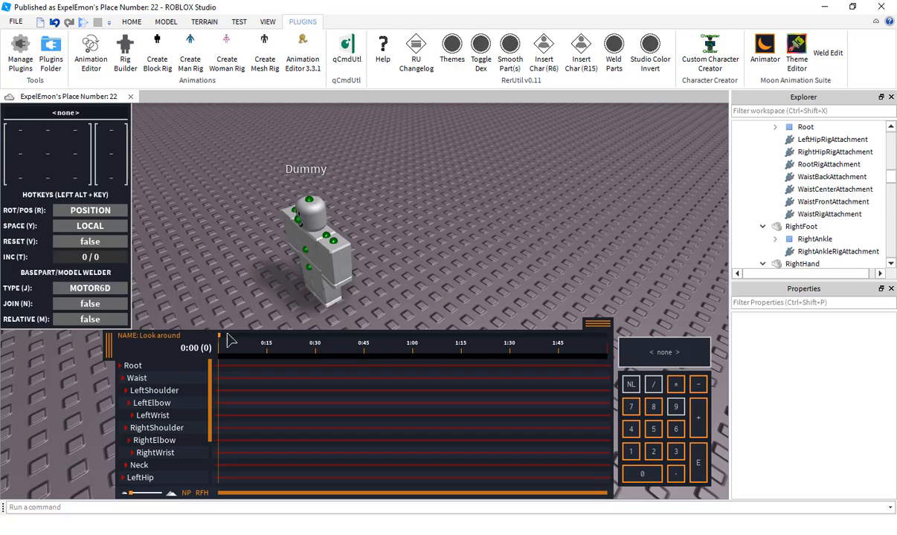
left_click(170, 377)
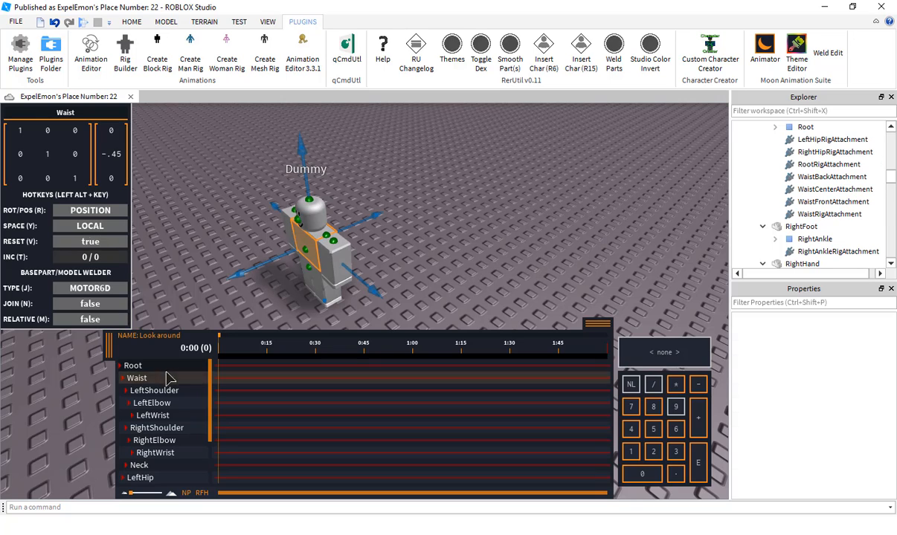
left_click(168, 367)
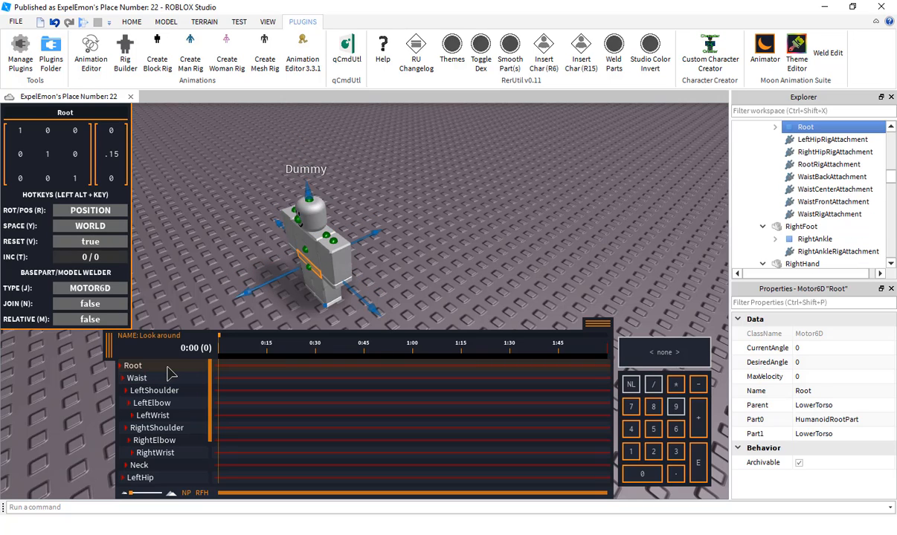
key("alt+r")
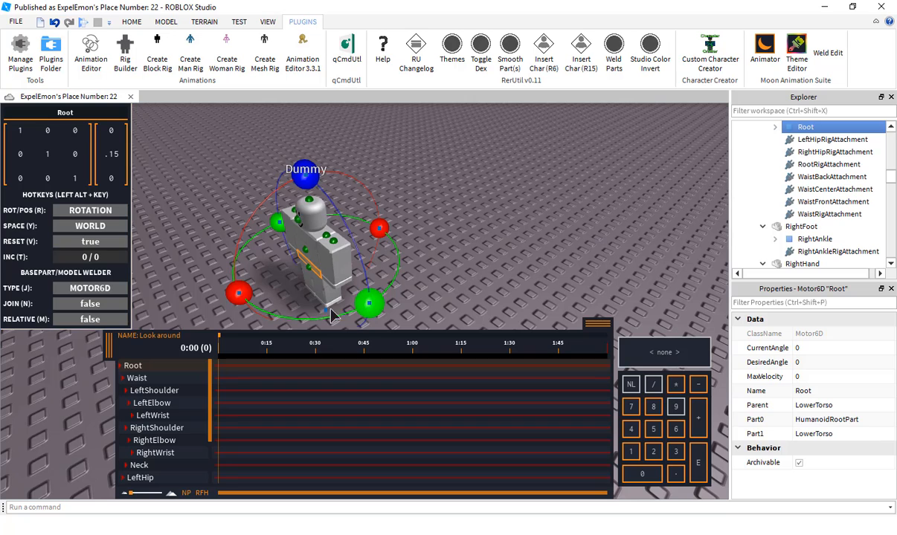
left_click_drag(366, 304, 183, 331)
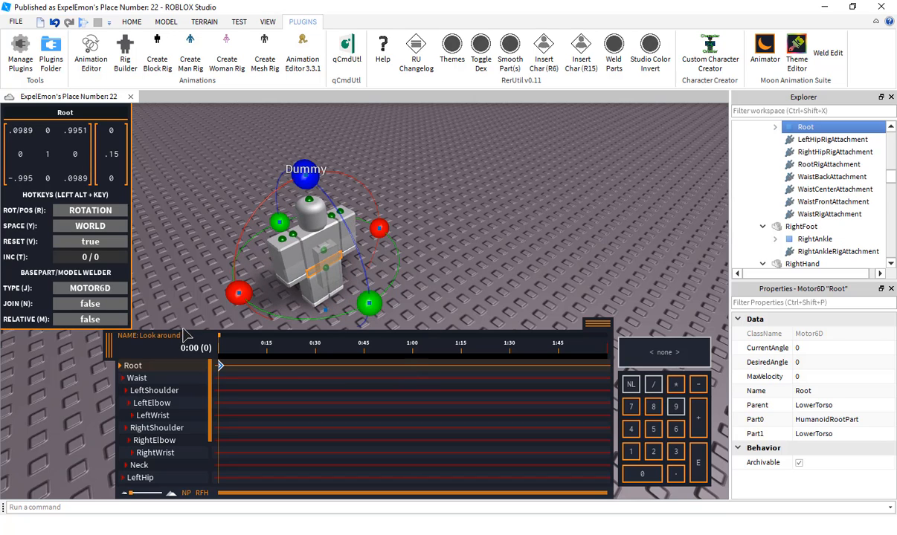
key("alt+y")
left_click_drag(365, 301, 225, 212)
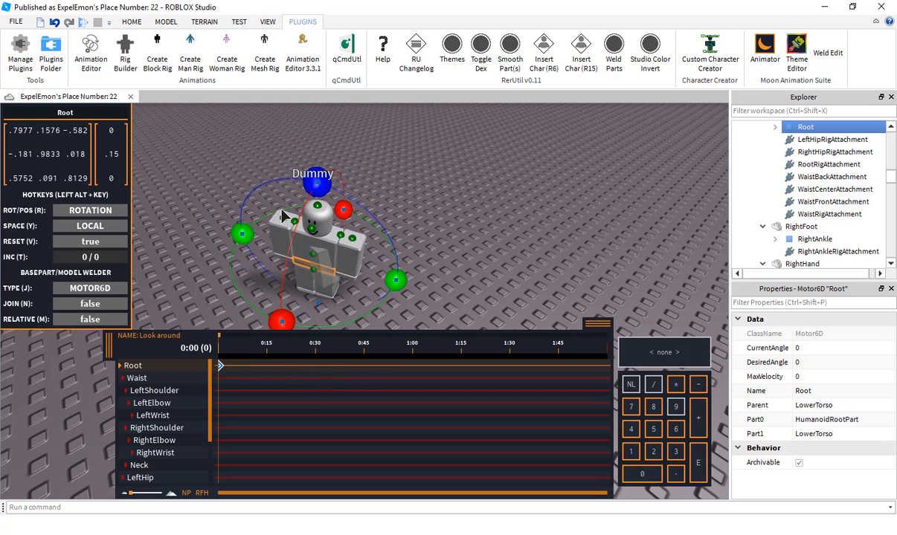
Move the Root joint with the position handles in world space and again in local space, and discard the Root changes.
key("alt+y")
key("alt+r")
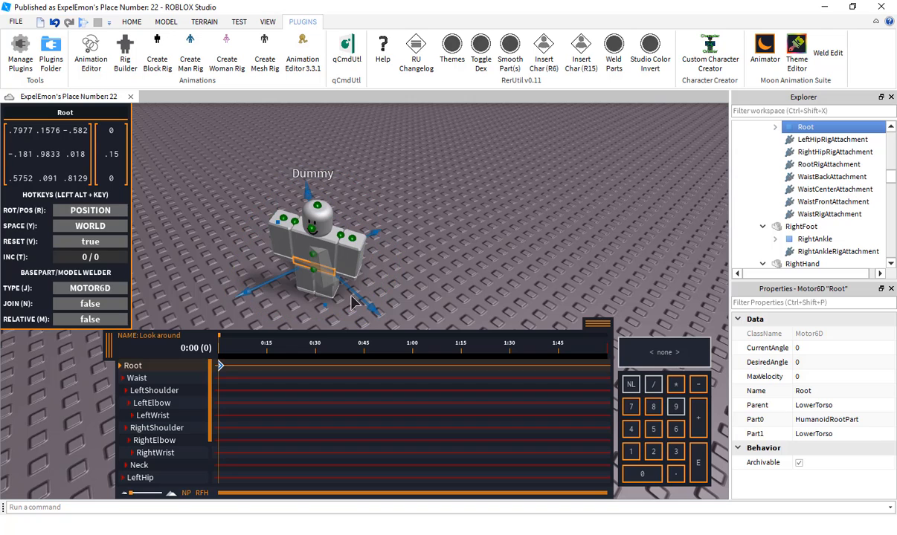
left_click_drag(367, 310, 287, 266)
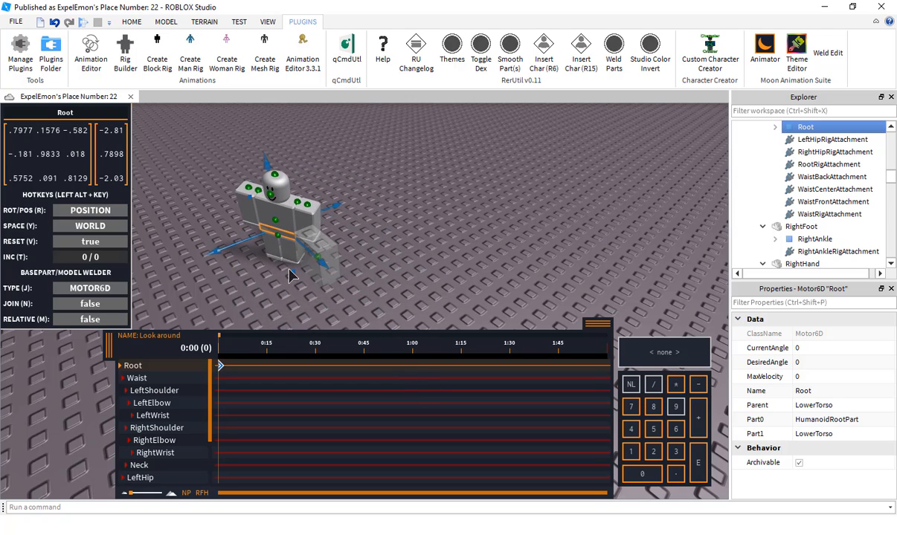
key("alt+y")
left_click_drag(326, 240, 321, 289)
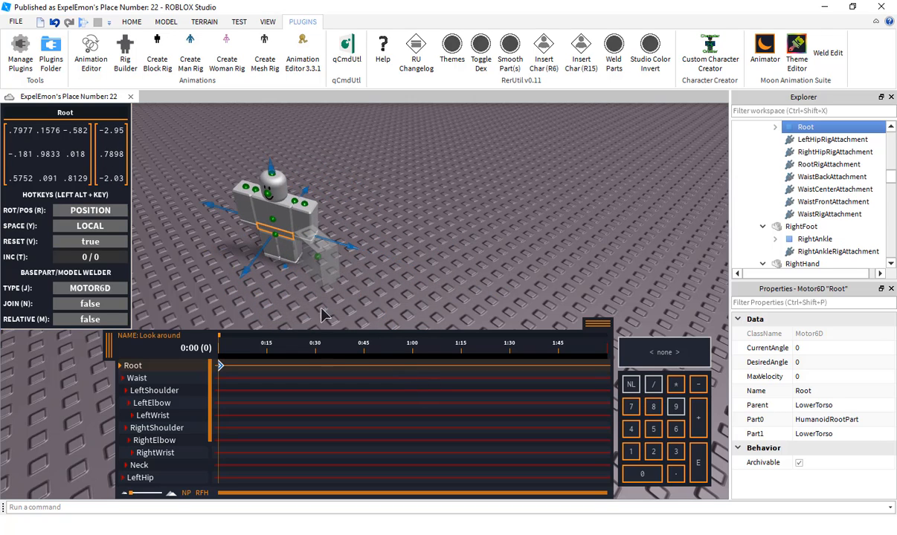
left_click(327, 354)
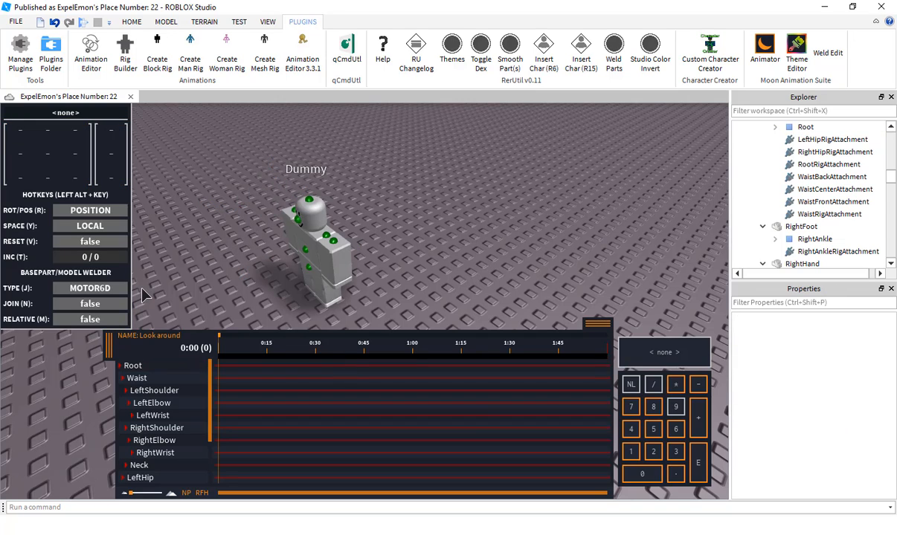
Add a keyframe at frame 0 for the Root joint and remove it again.
left_click(183, 366)
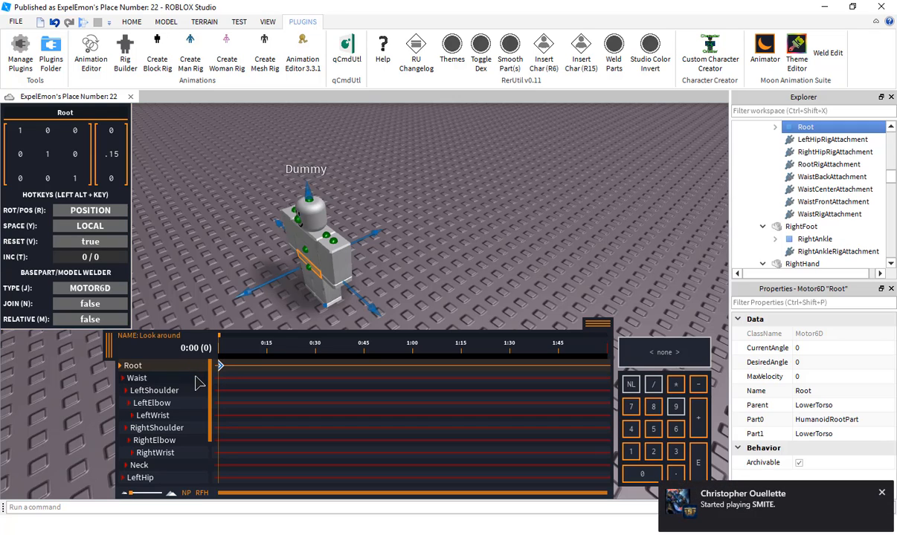
key("KP_Subtract")
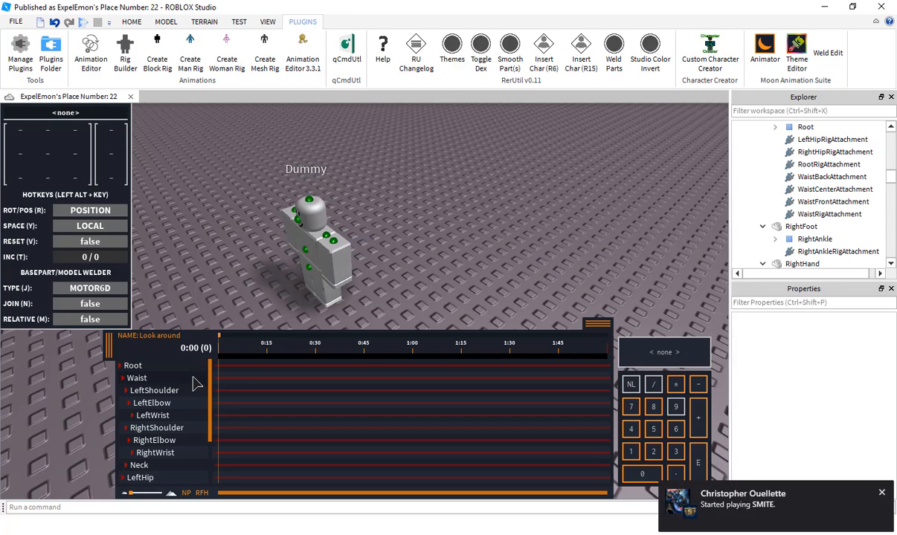
left_click(190, 370)
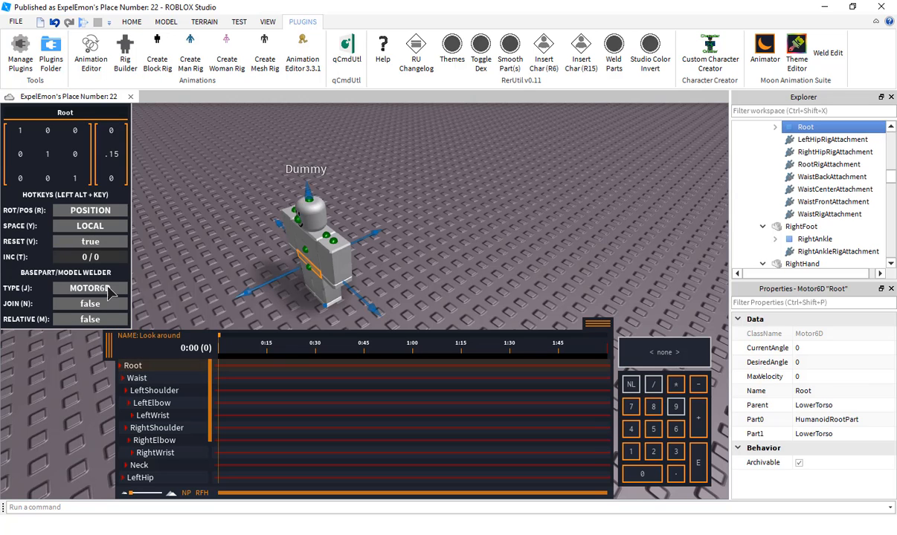
scroll(183, 262, "up", 3)
right_click_drag(184, 262, 183, 262)
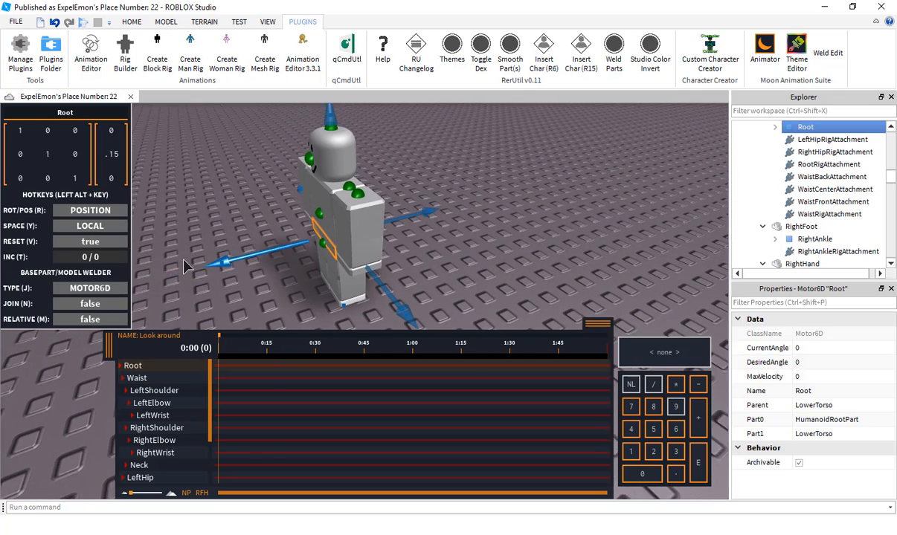
scroll(183, 262, "down", 3)
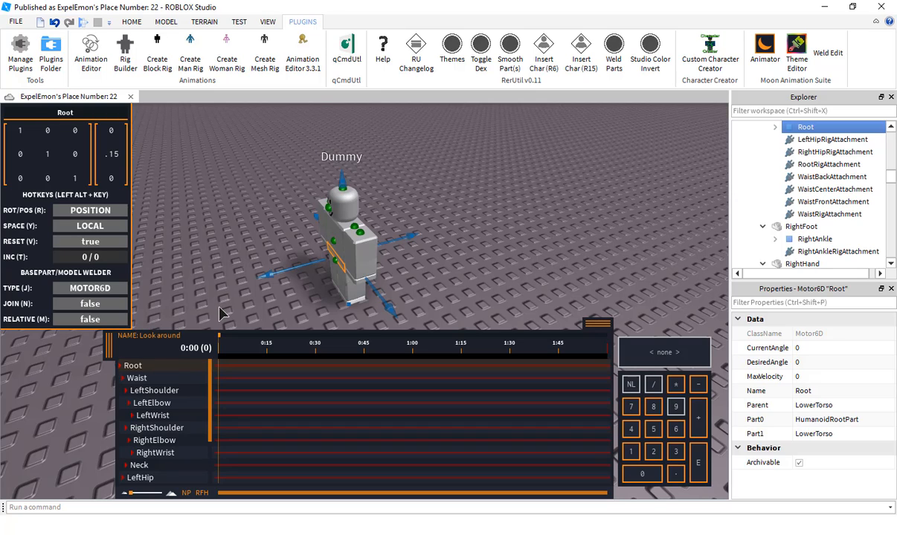
key("alt+t")
key("alt+t")
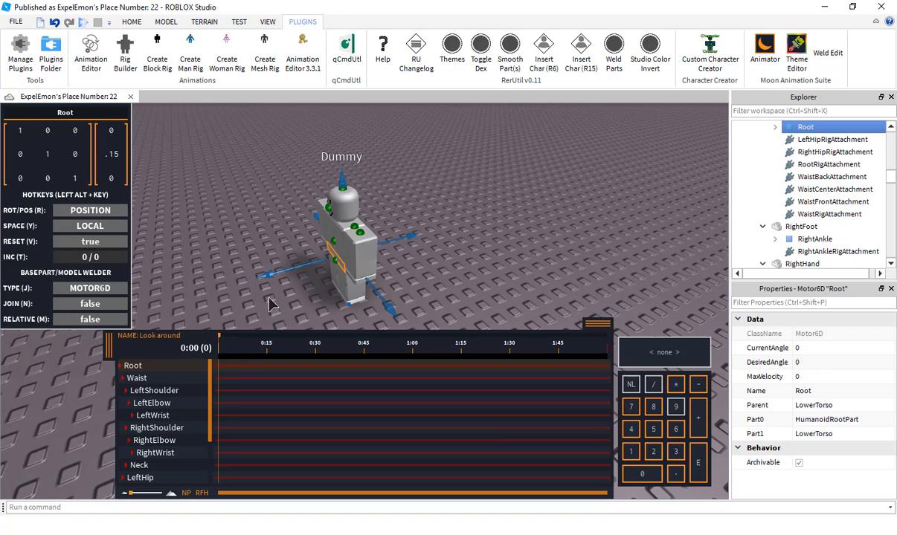
left_click_drag(288, 346, 152, 315)
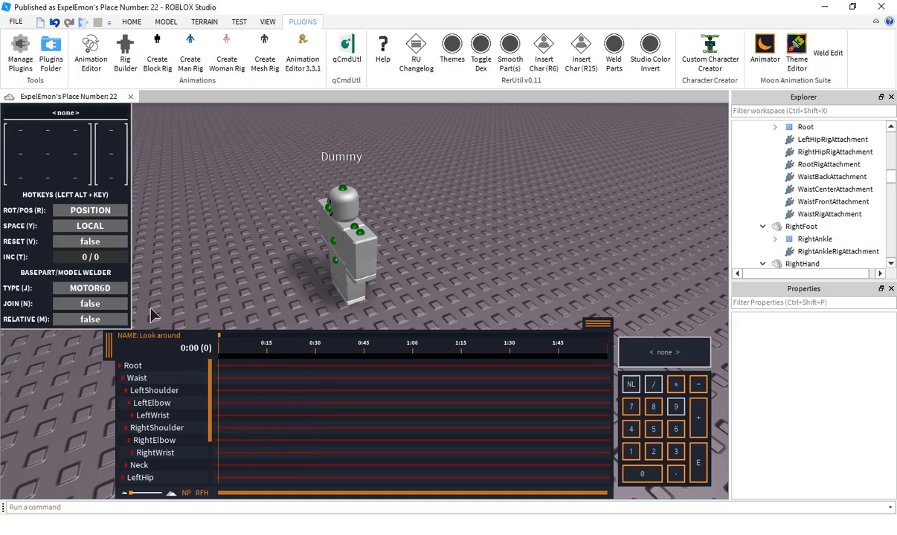
left_click(184, 390)
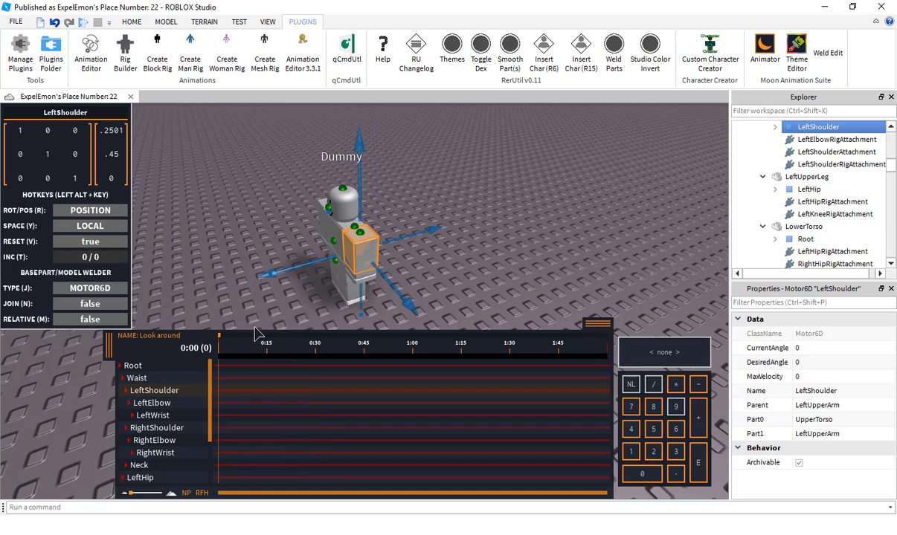
Rotate the Neck joint about its vertical axis at frame 0 so the head turns toward the dummy's left side.
scroll(261, 272, "up", 2)
right_click_drag(271, 283, 269, 269)
scroll(144, 418, "down", 5)
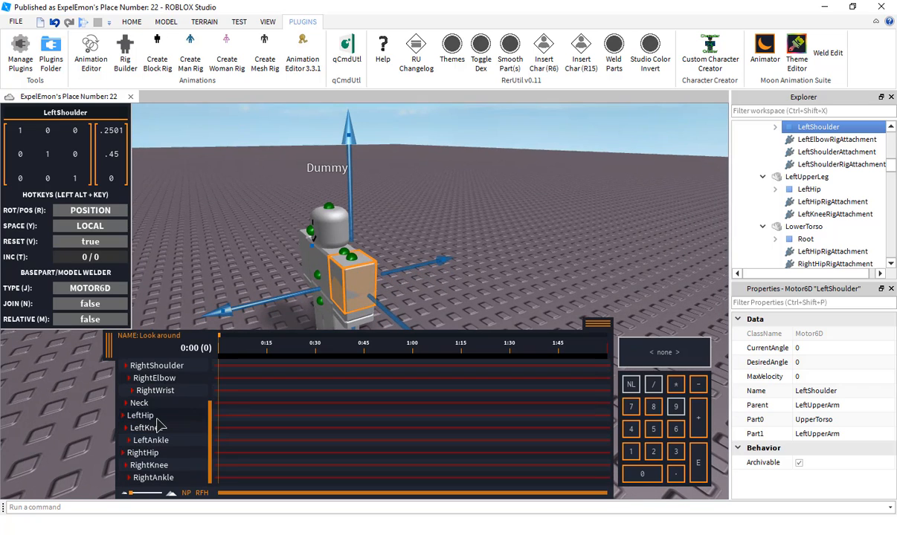
left_click(145, 415)
left_click(141, 402)
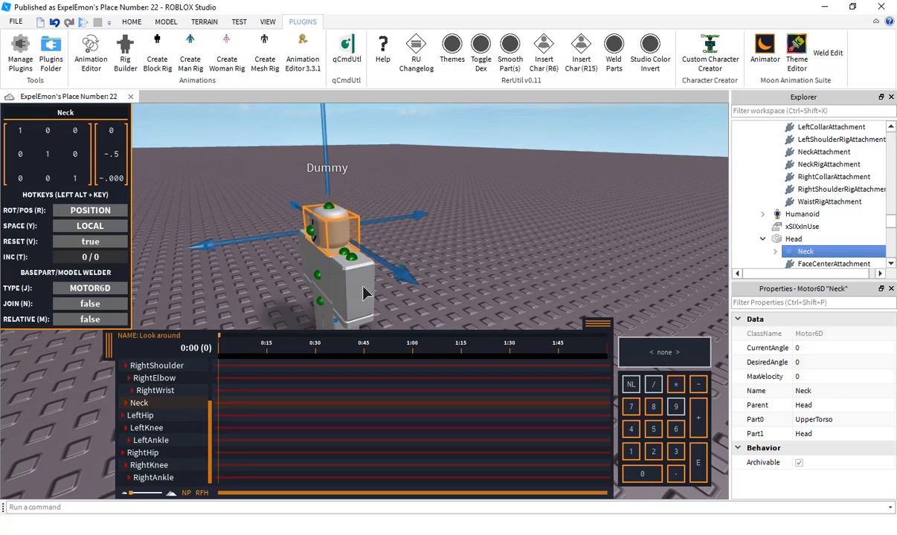
key("alt+r")
left_click_drag(389, 291, 438, 272)
Copy the Neck keyframe from frame 0 and paste it at frame 120.
left_click(284, 351)
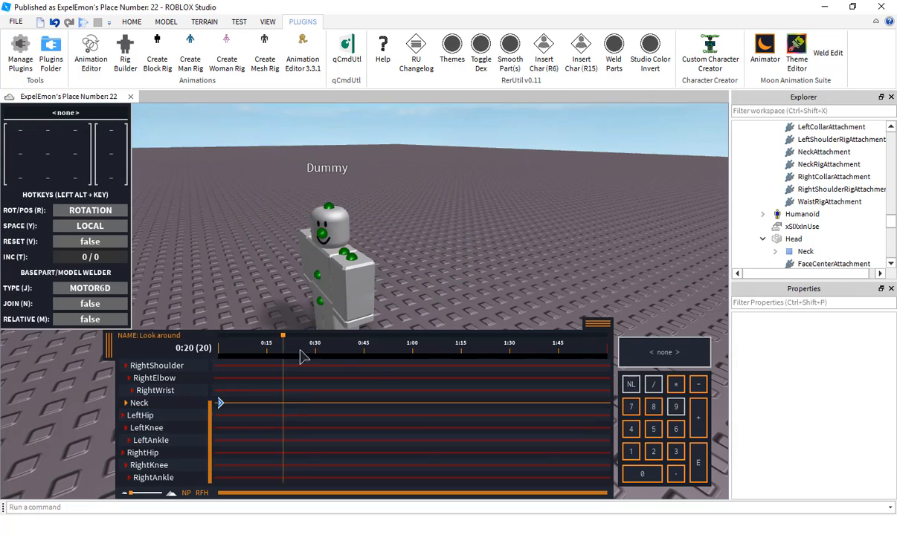
left_click_drag(299, 351, 608, 337)
left_click(140, 403)
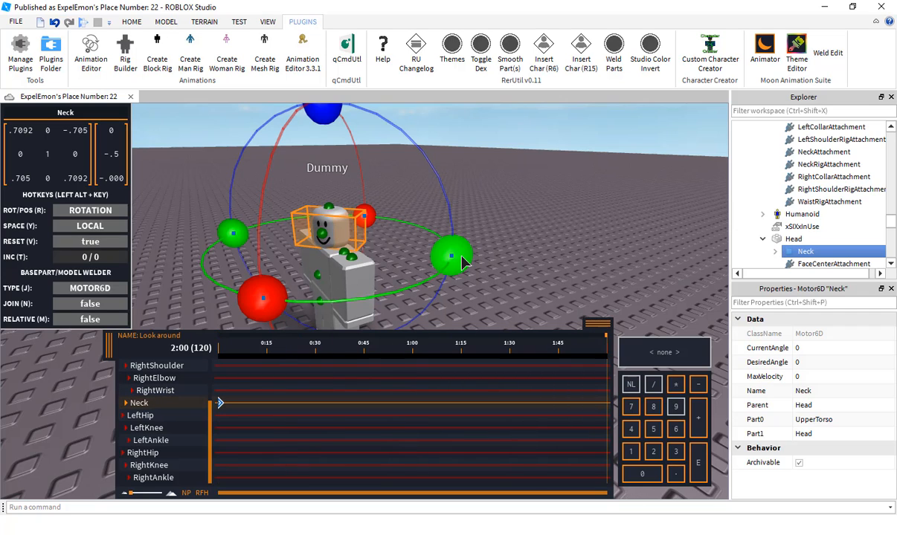
double_click(220, 403)
left_click(219, 405)
left_click(216, 403)
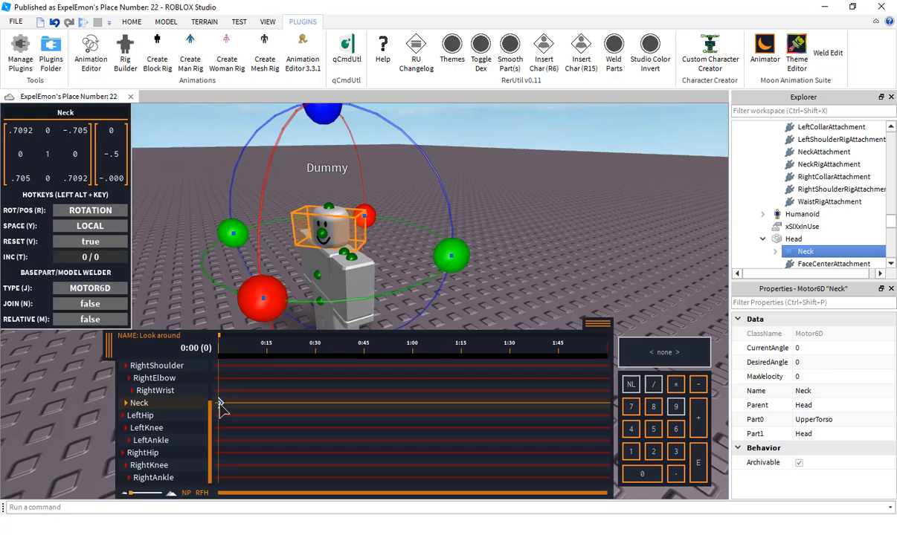
left_click(606, 346)
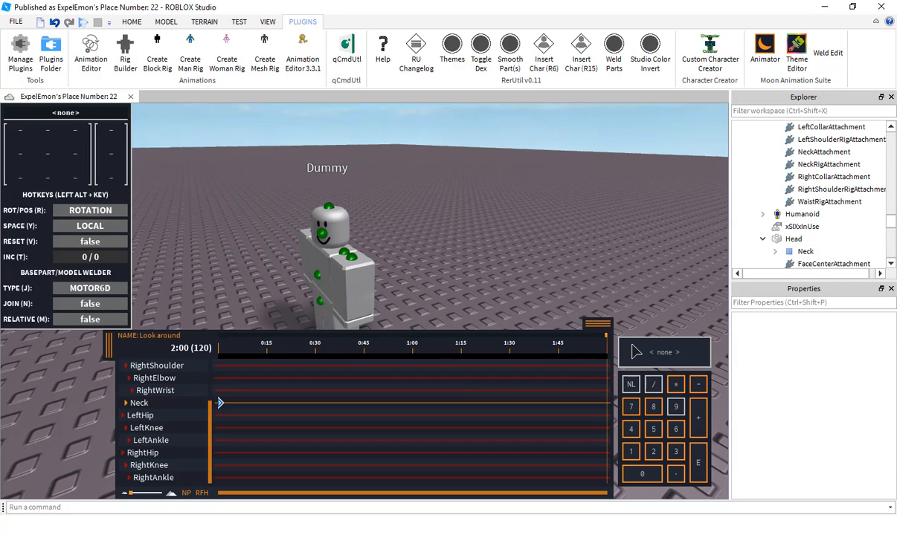
key("ctrl+v")
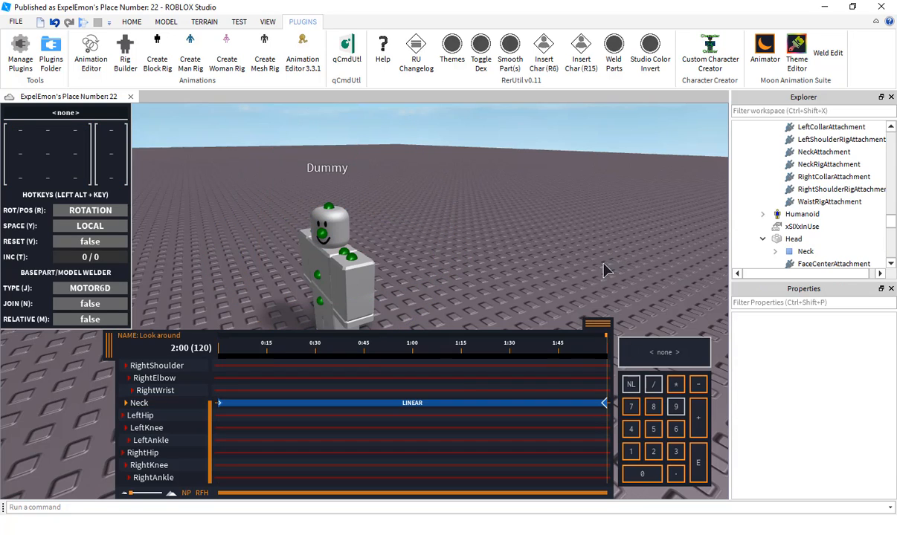
Set the easing of the Neck keyframe at frame 120 to Elastic with direction In.
left_click(632, 409)
left_click(481, 203)
left_click(482, 203)
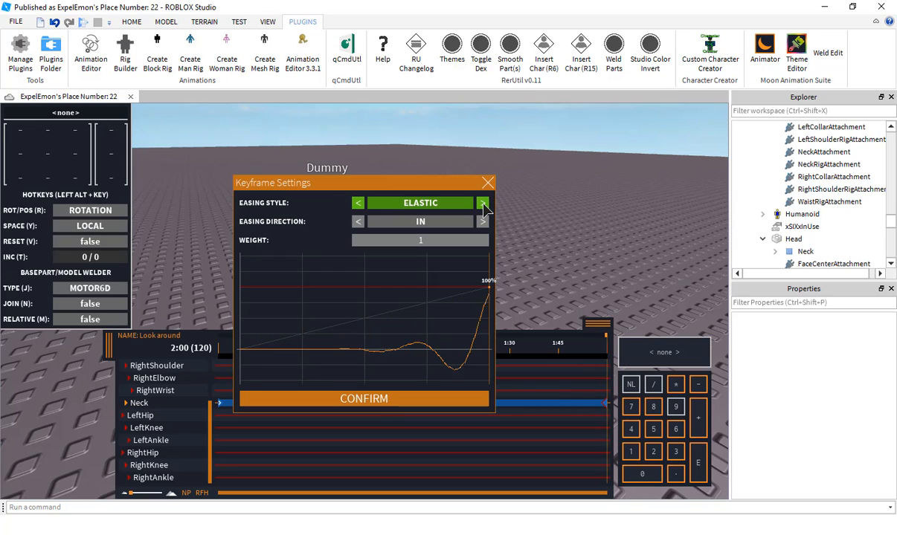
left_click(482, 203)
left_click(358, 203)
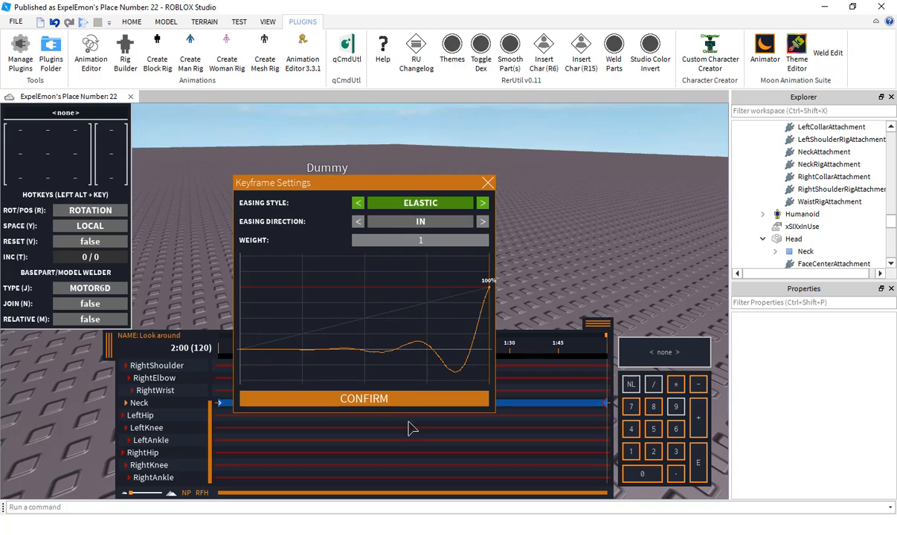
left_click(396, 400)
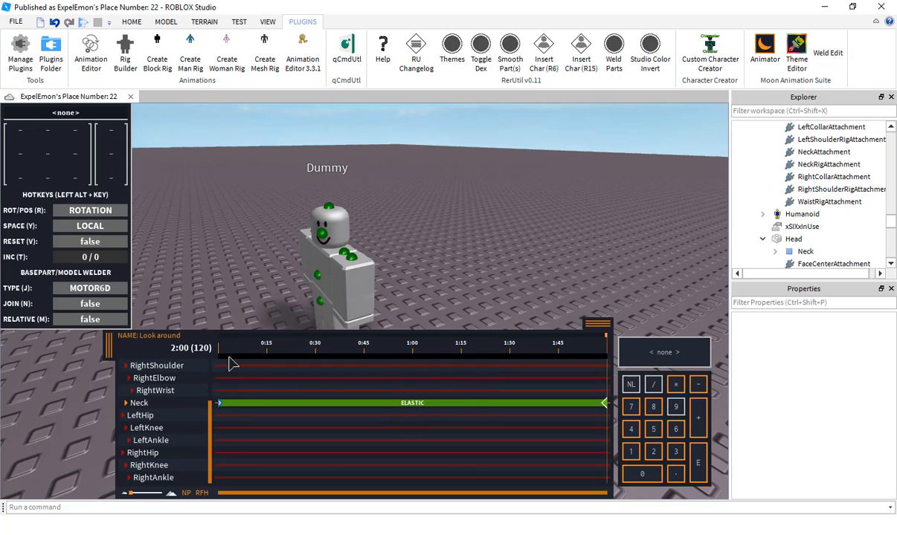
Scrub through the timeline from frame 0 to frame 120 to check the Neck motion.
left_click_drag(229, 355, 211, 363)
left_click_drag(353, 366, 620, 370)
scroll(124, 440, "up", 3)
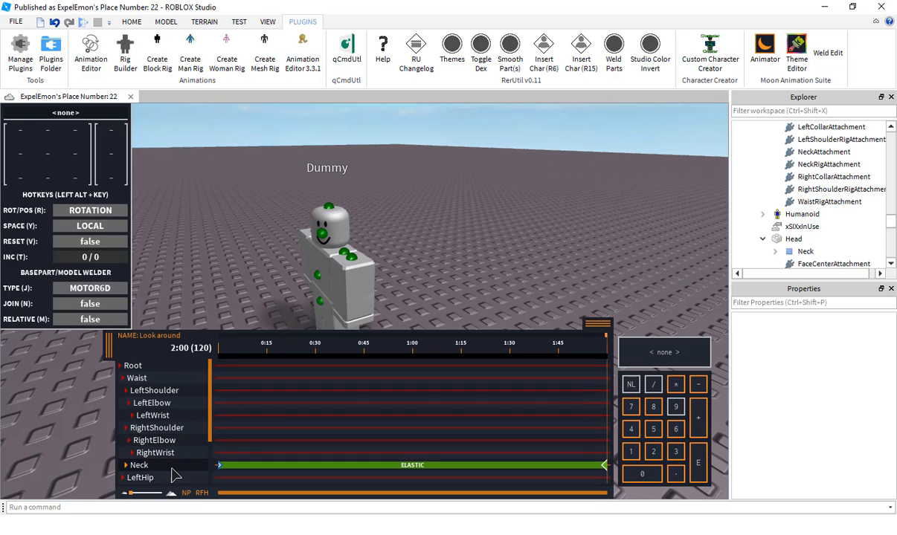
At frame 60, rotate the Neck joint about its vertical axis so the head turns toward the dummy's right side.
left_click(412, 358)
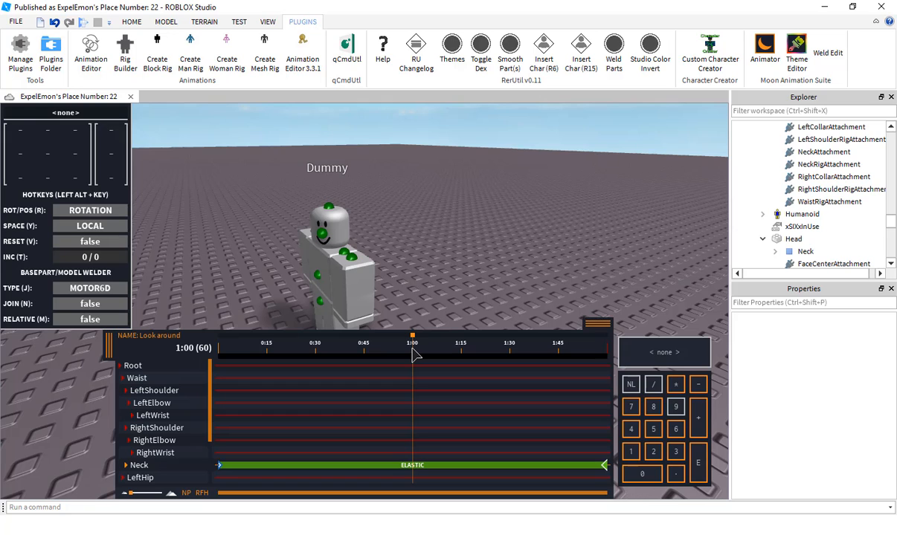
left_click(139, 465)
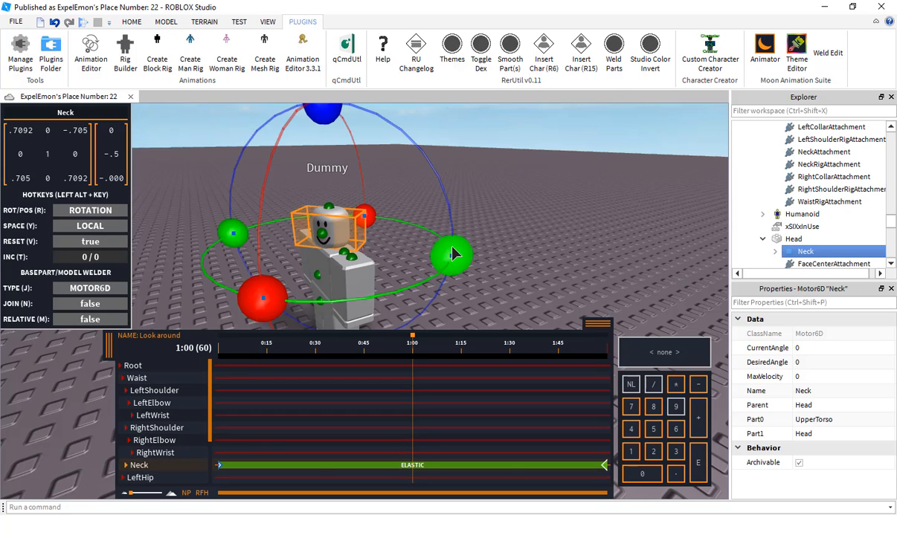
left_click_drag(338, 307, 283, 306)
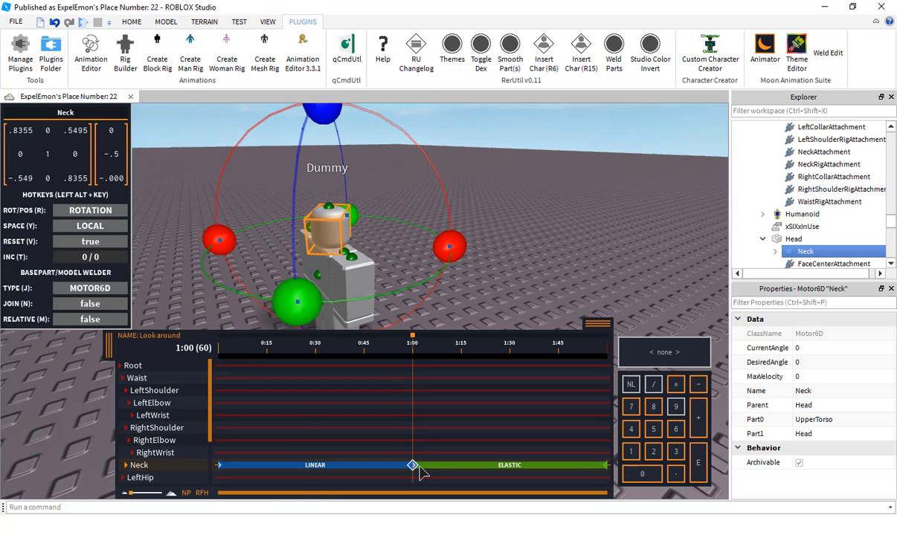
Set the easing style of the Neck keyframe at frame 60 to Cubic with direction In.
right_click(419, 468)
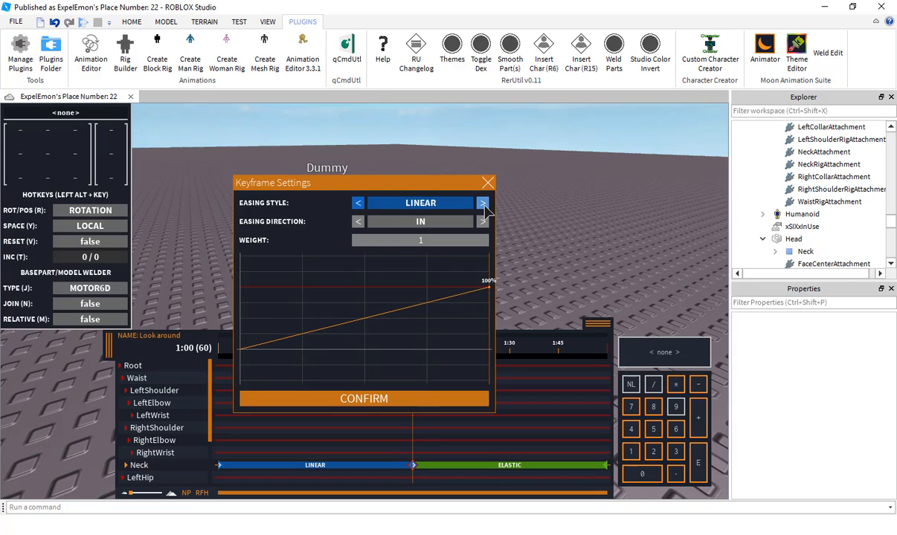
left_click(482, 203)
left_click(483, 203)
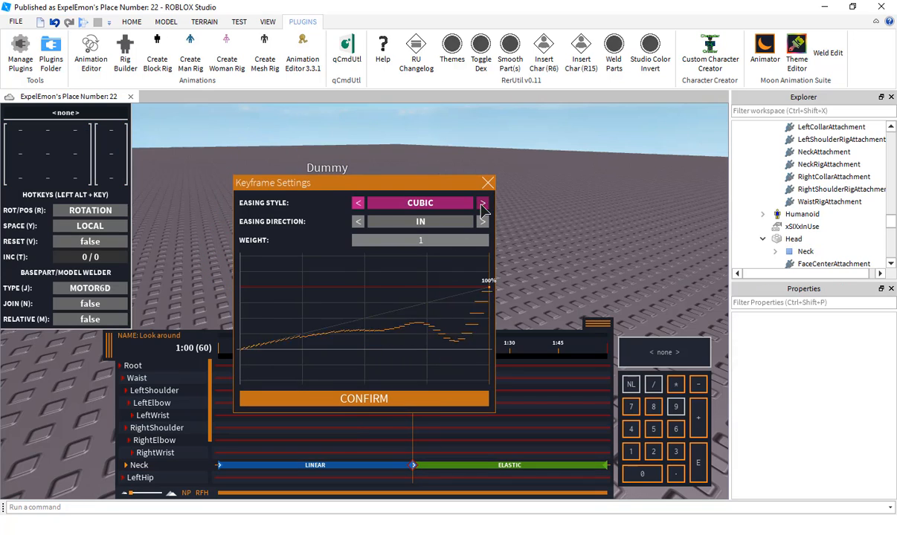
left_click(437, 402)
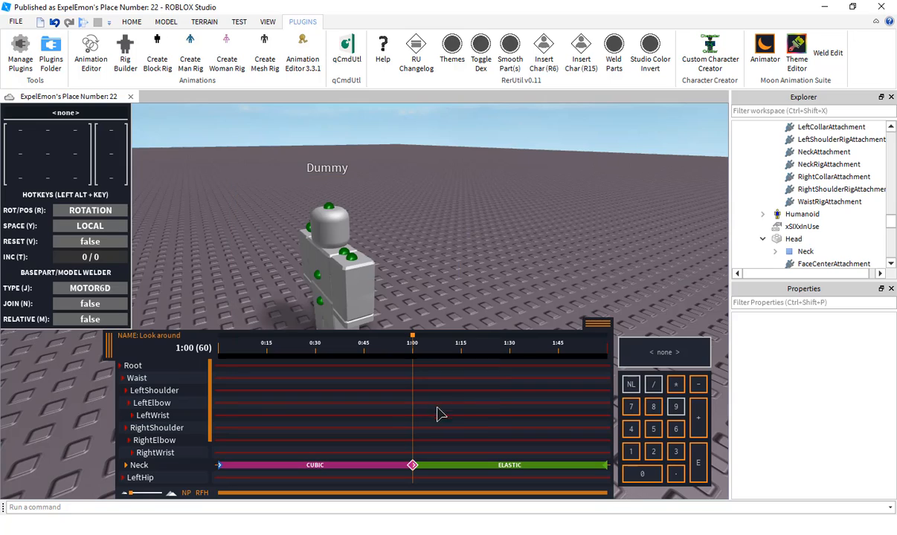
Play the animation from frame 0 and watch the head movement from the dummy's front.
key("Home")
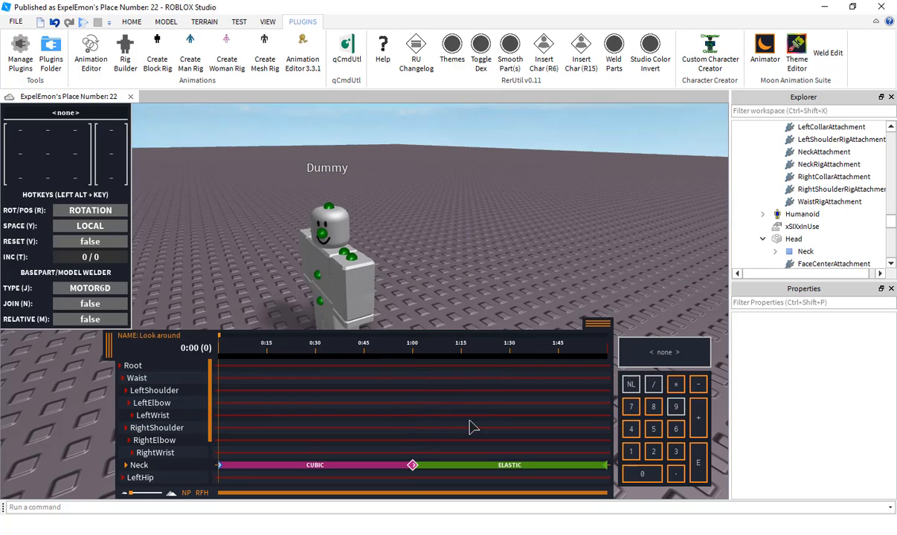
key("space")
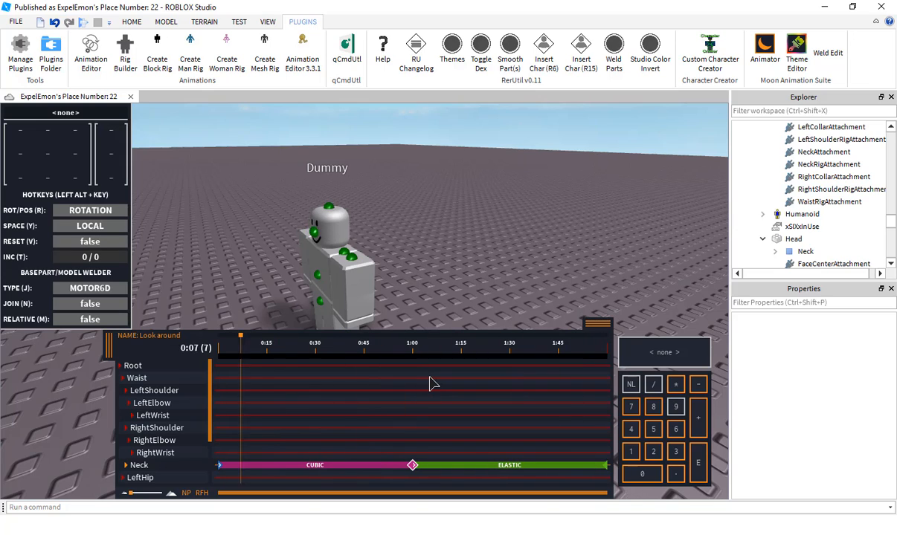
key("a")
right_click_drag(440, 275, 515, 334)
right_click_drag(481, 269, 421, 222)
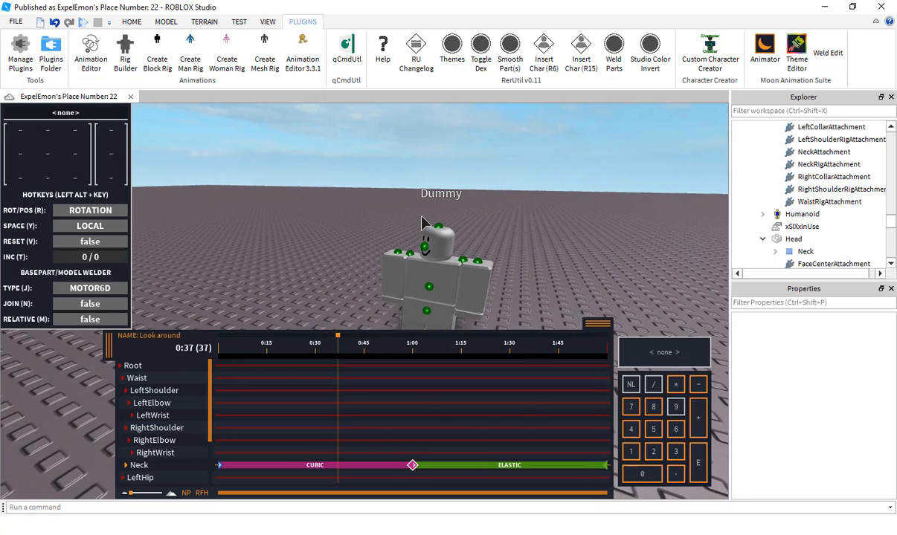
Export the Look around animation as a keyframe sequence.
key("ctrl+e")
scroll(804, 189, "up", 2)
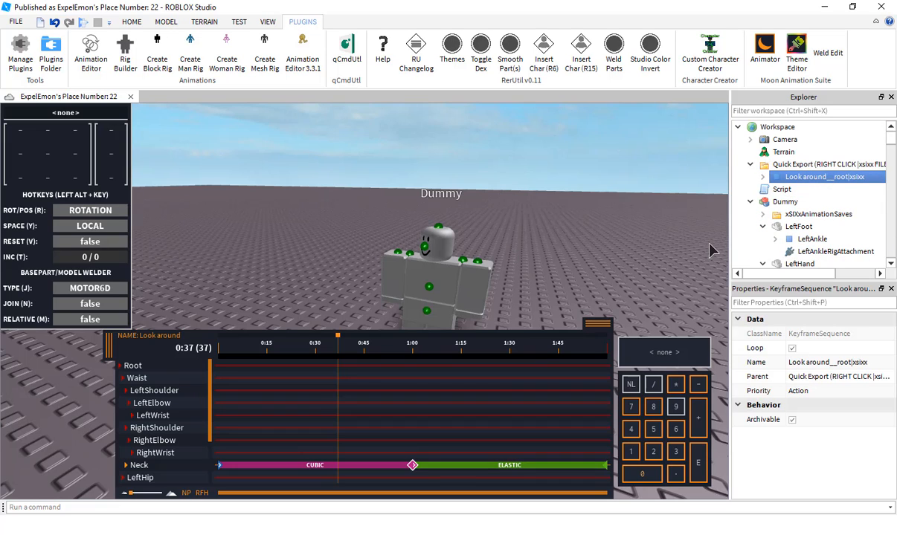
Close the current animation, reopen the Dummy's saved "Look around" animation, and play it.
key("ctrl+o")
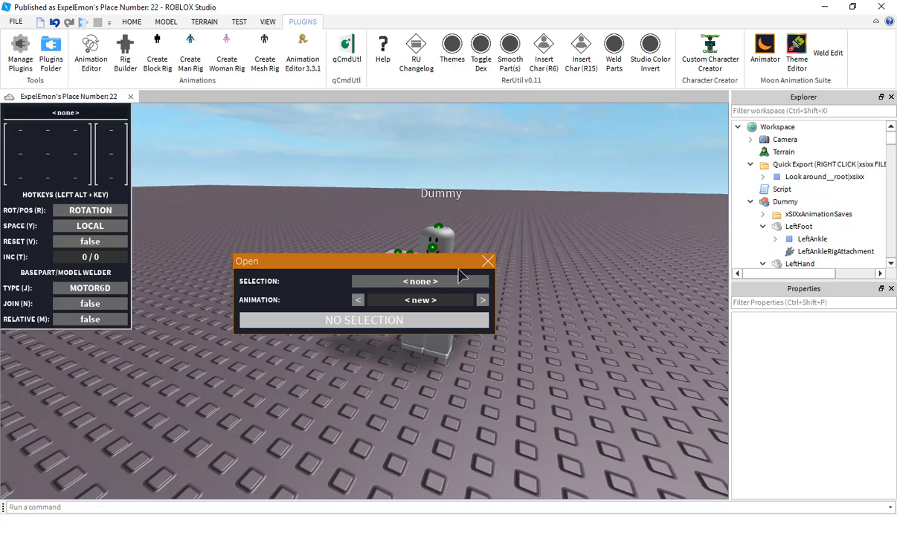
left_click(782, 189)
left_click(792, 202, "ctrl")
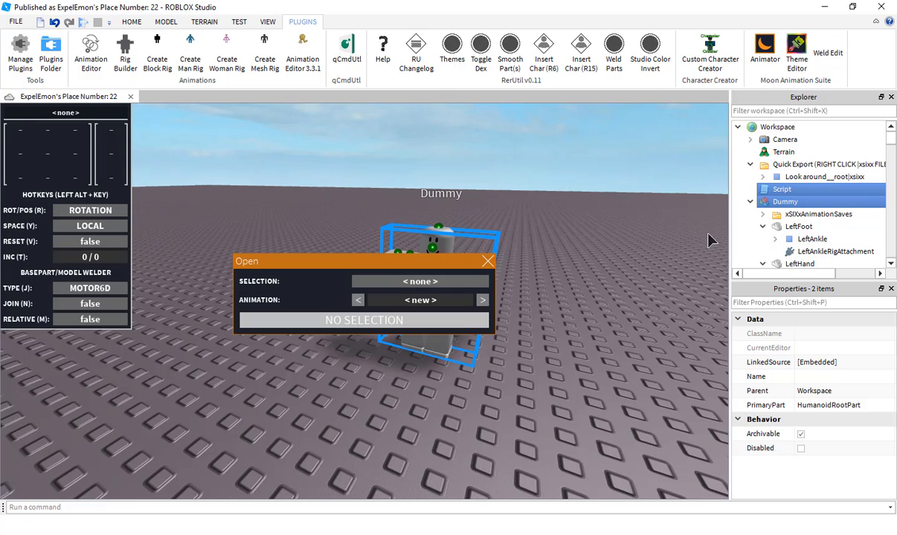
left_click(803, 203)
left_click(479, 302)
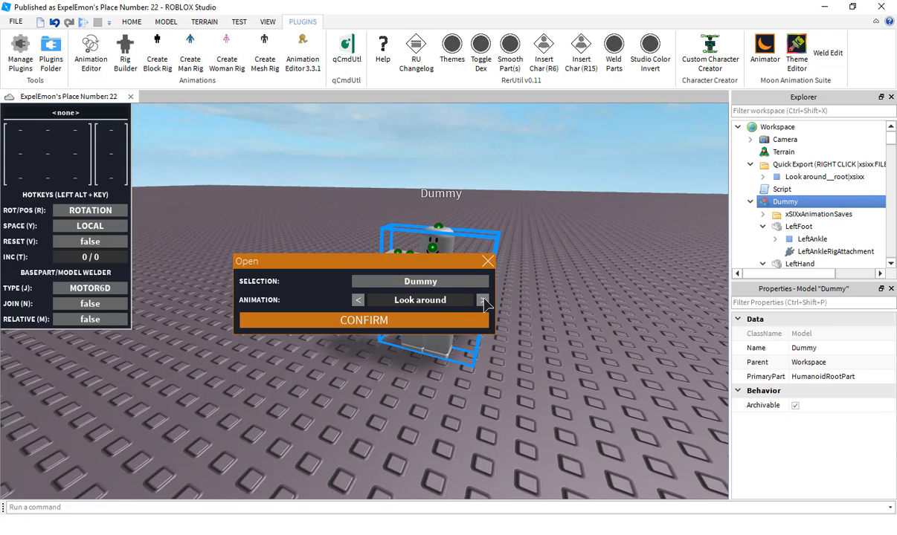
left_click(426, 320)
right_click_drag(462, 290, 490, 300)
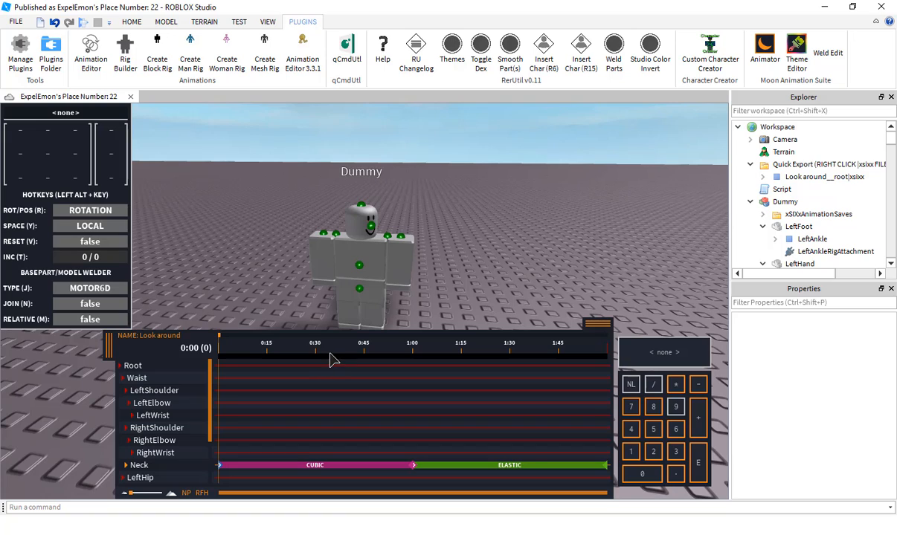
key("space")
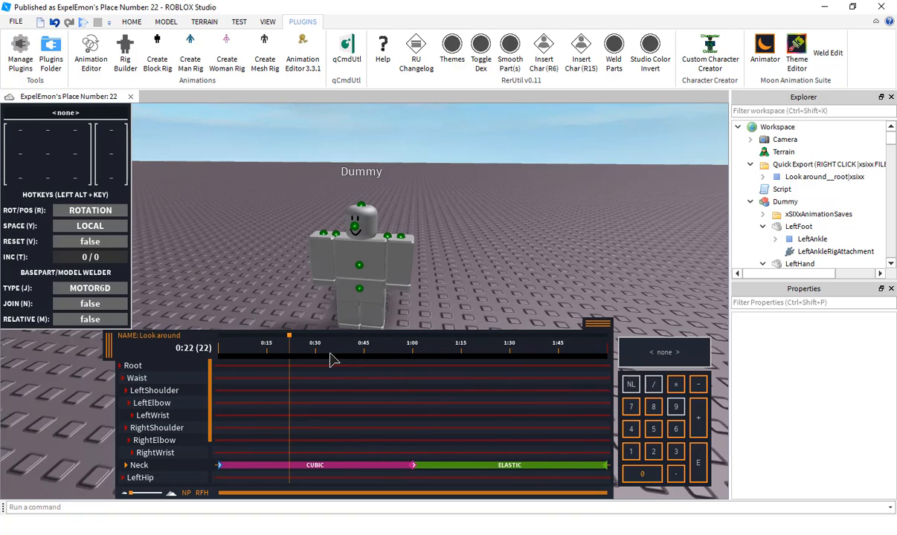
Close the animation timeline and move the exported "Look around__root|xsixx" keyframe sequence out of its Quick Export folder directly into Workspace.
key("ctrl+o")
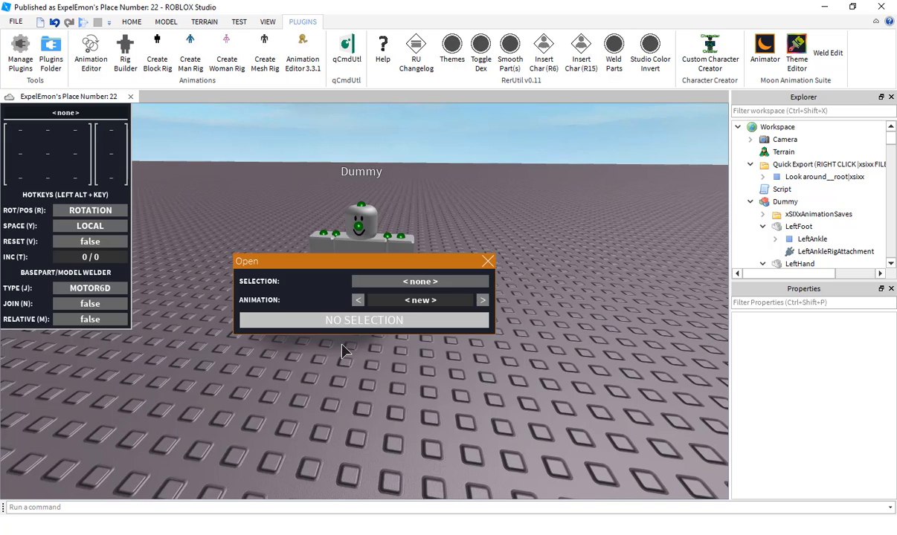
left_click(487, 262)
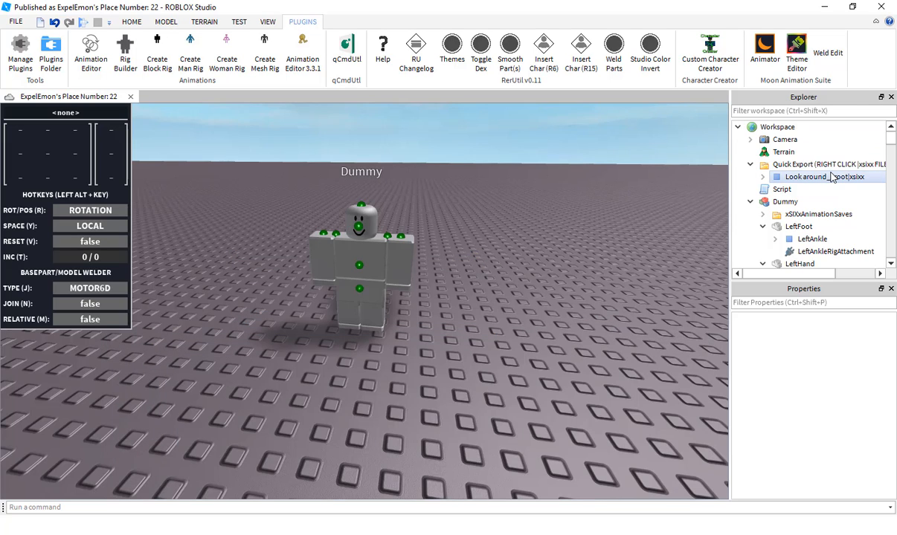
left_click_drag(832, 178, 810, 128)
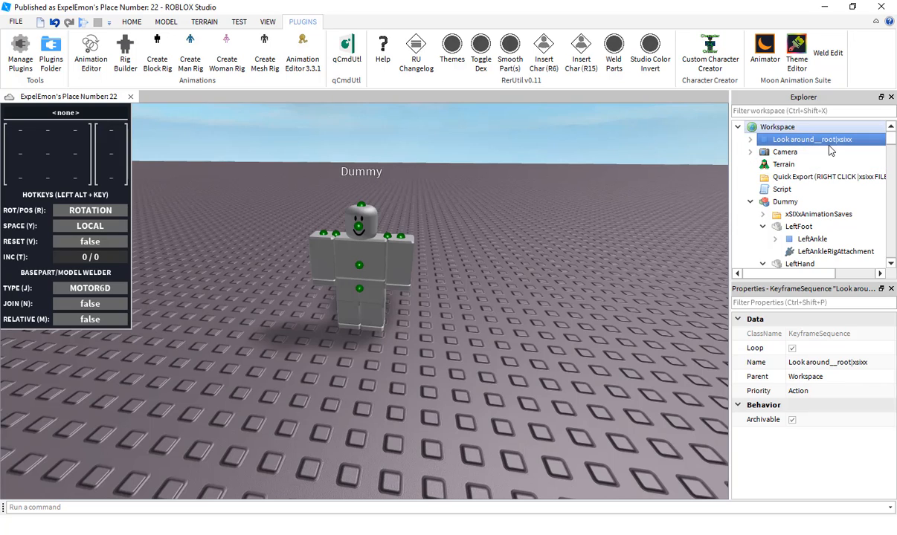
Open the Save to Roblox choices for the "Look around__root|xsixx" keyframe sequence, view the existing animations, and close without saving.
left_click(788, 177)
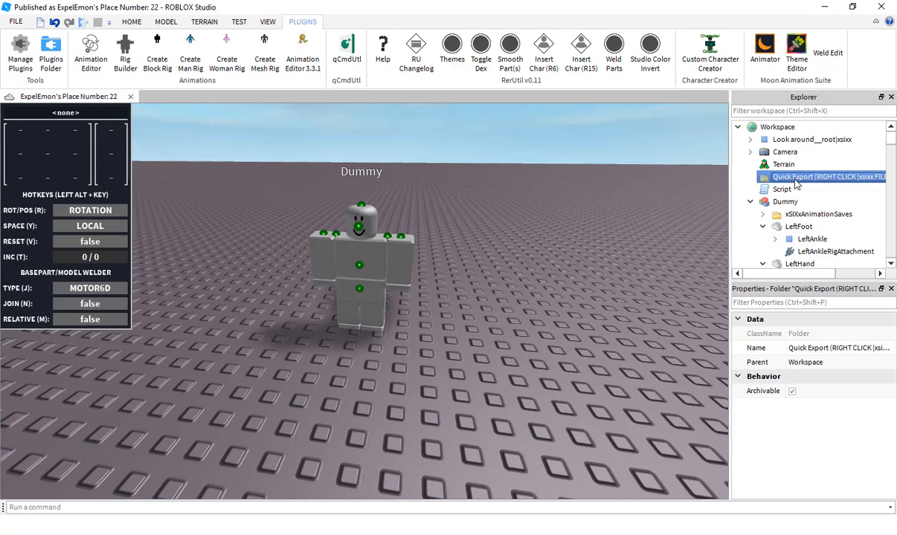
left_click(807, 141)
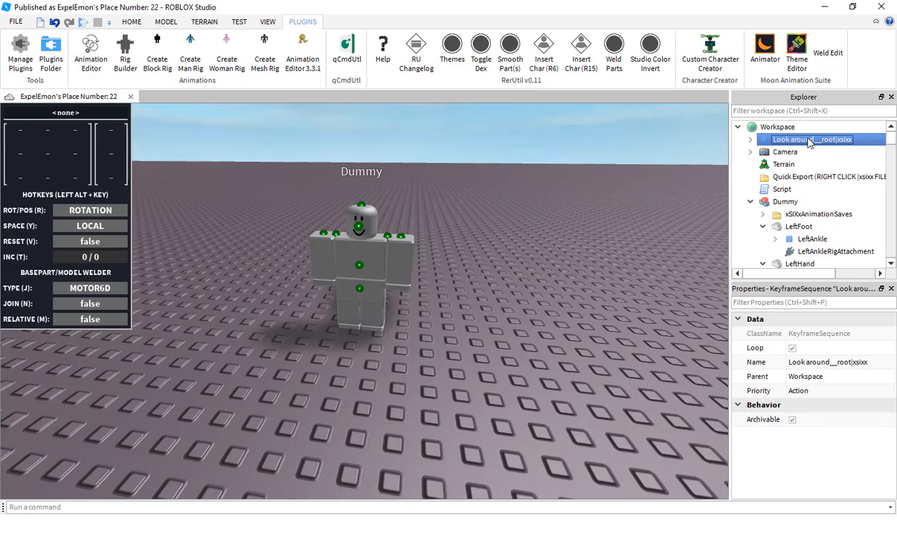
right_click(809, 143)
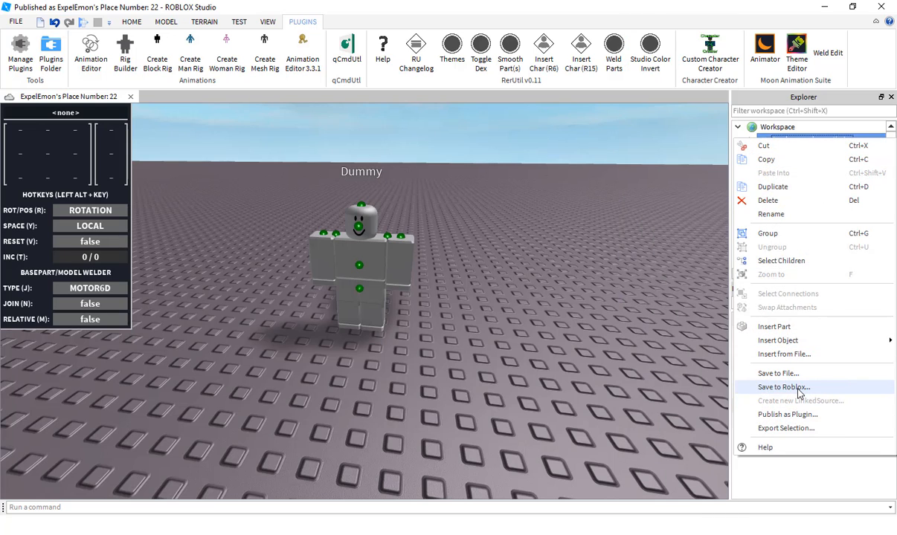
left_click(797, 389)
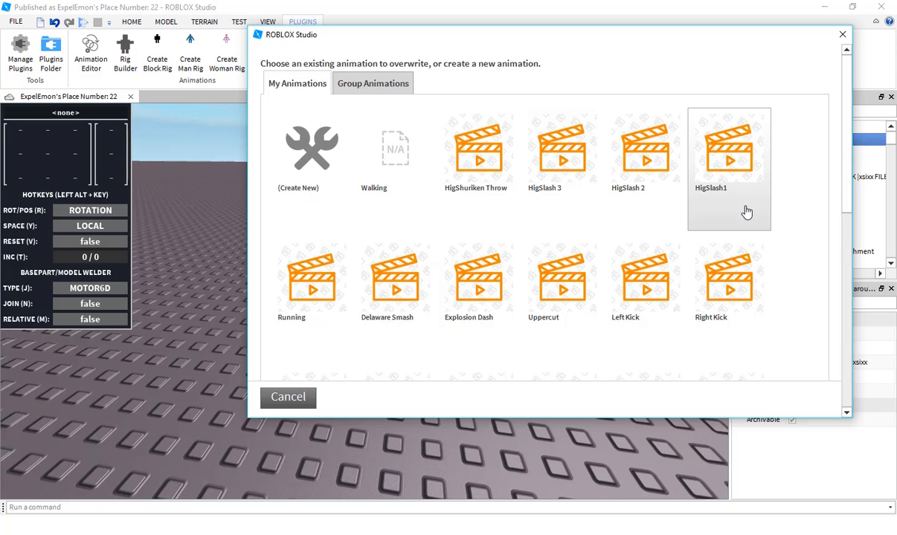
left_click(842, 36)
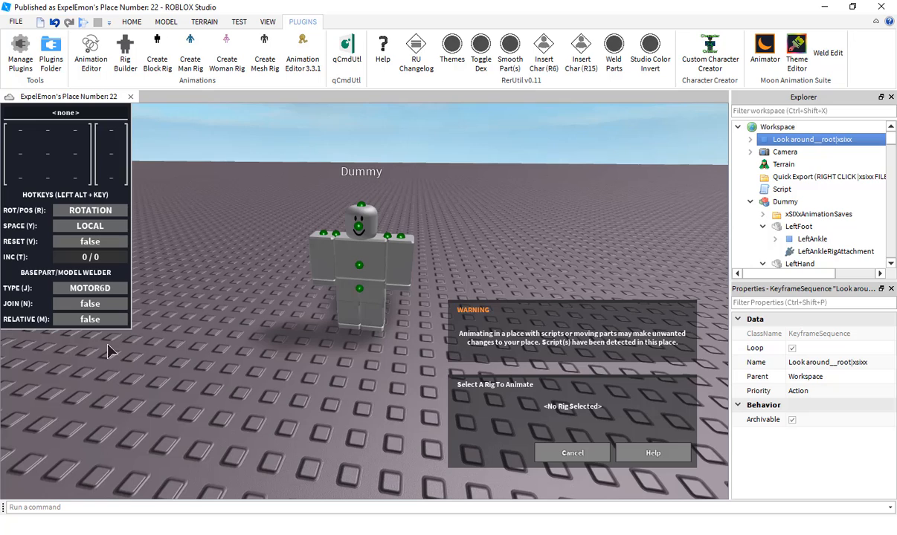
left_click(785, 202)
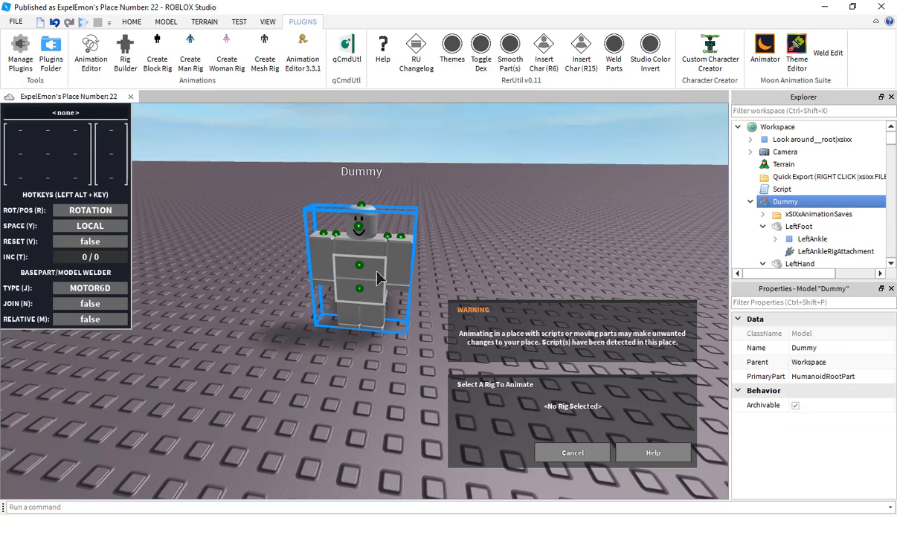
left_click(571, 453)
left_click(720, 221)
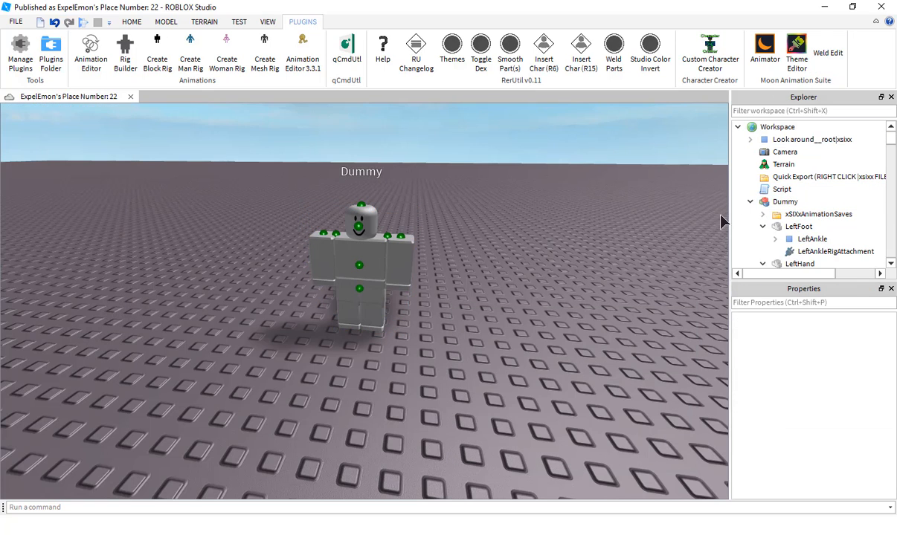
Load the Dummy rig in Animation Editor 3.3.1 and import an existing animation by its animation ID.
left_click(302, 59)
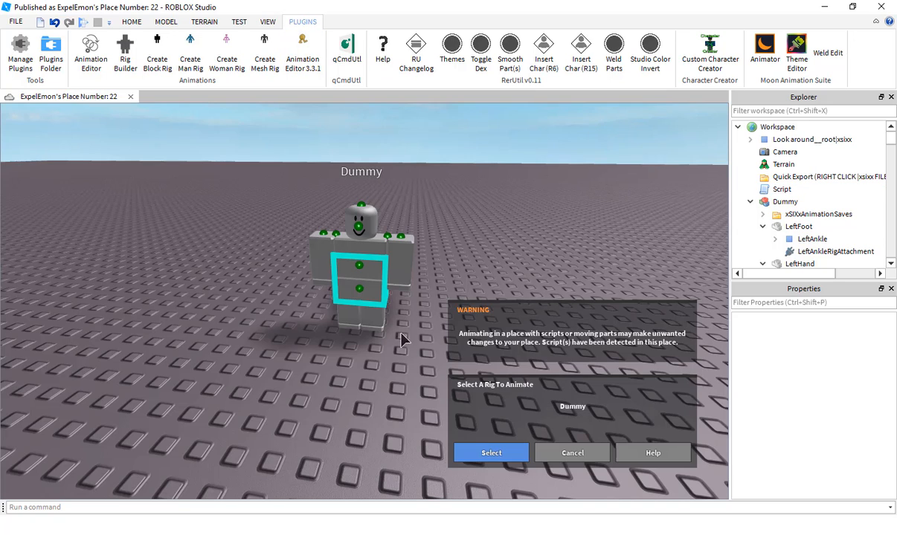
left_click(488, 453)
left_click(13, 109)
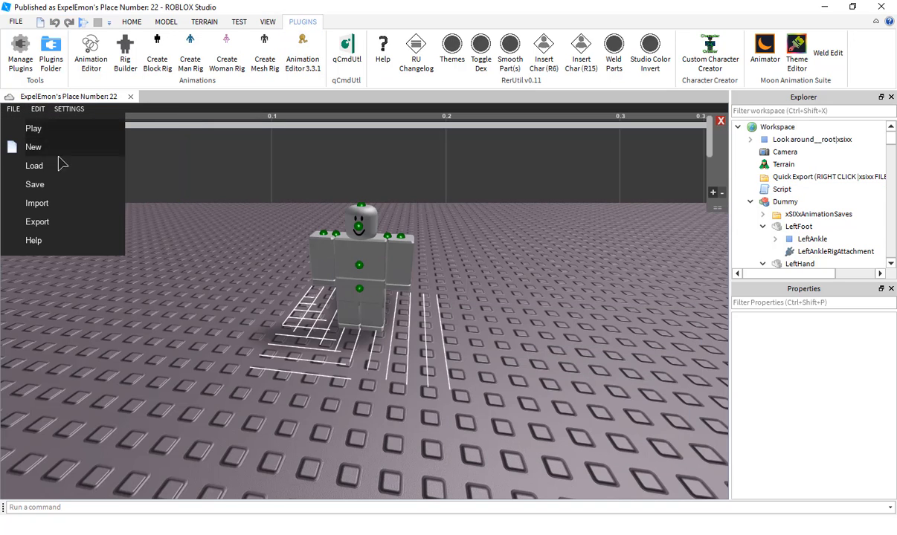
left_click(45, 202)
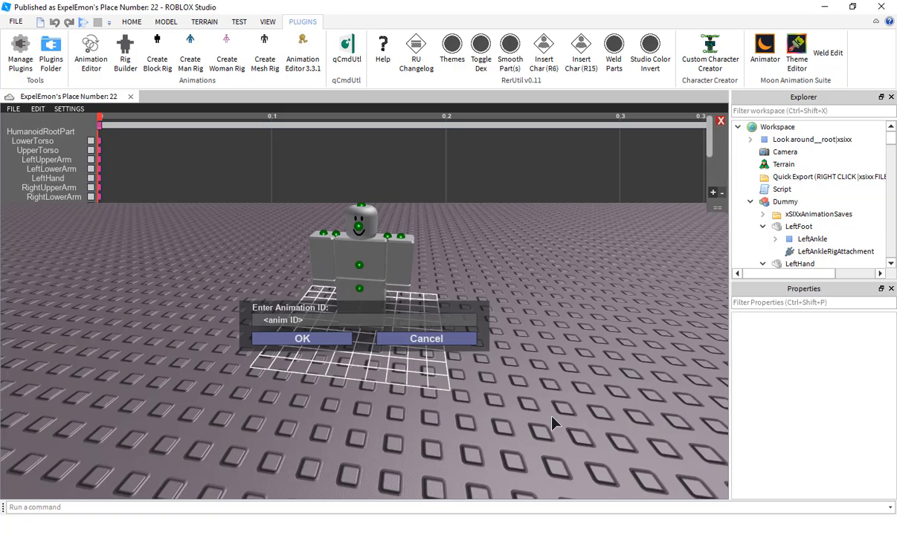
left_click(301, 320)
left_click(321, 342)
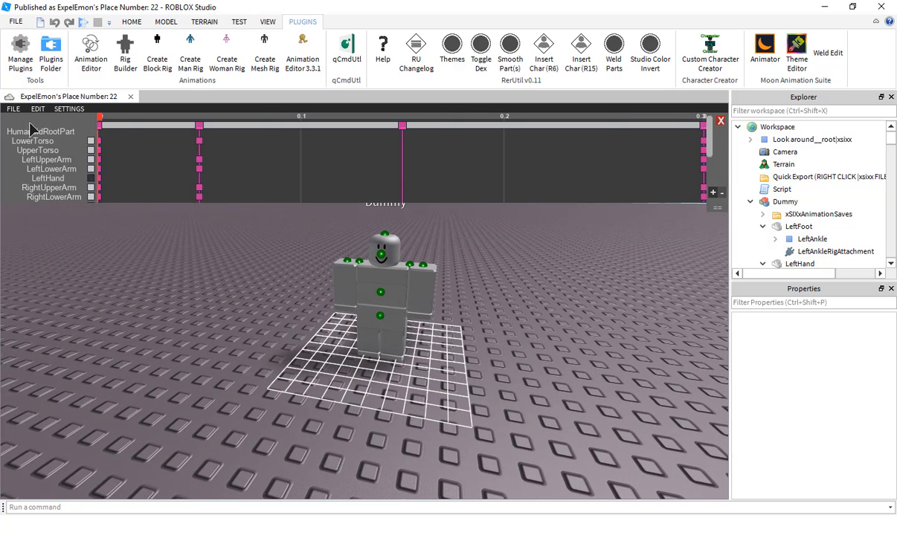
Play the imported animation on the Dummy and close the animation editor.
left_click(14, 108)
left_click(34, 124)
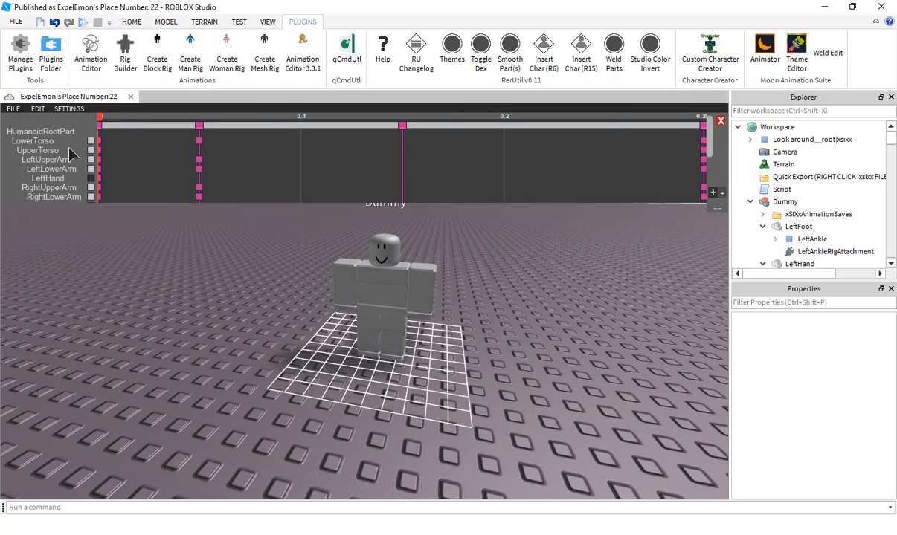
left_click(719, 120)
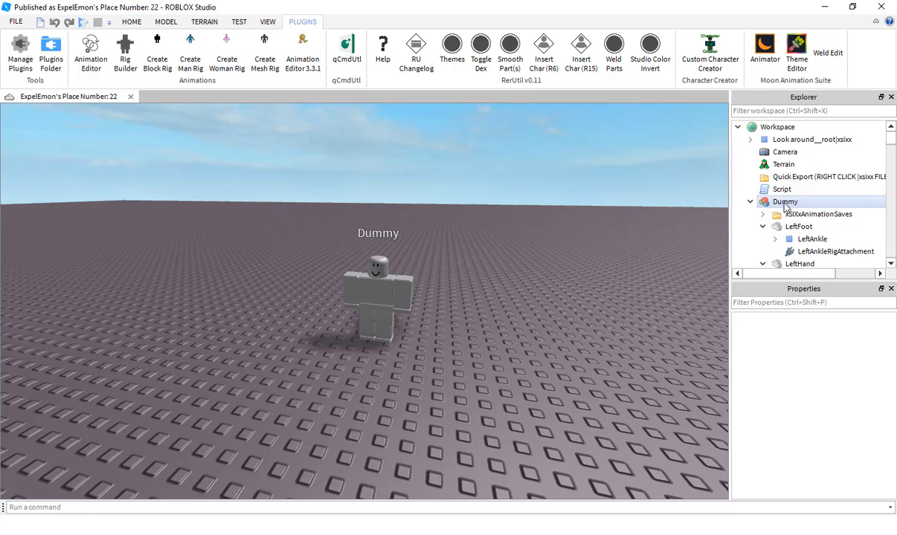
Open the Dummy in Moon Animator for weld editing and toggle the Root joint's handles to position and back to rotation.
left_click(812, 140)
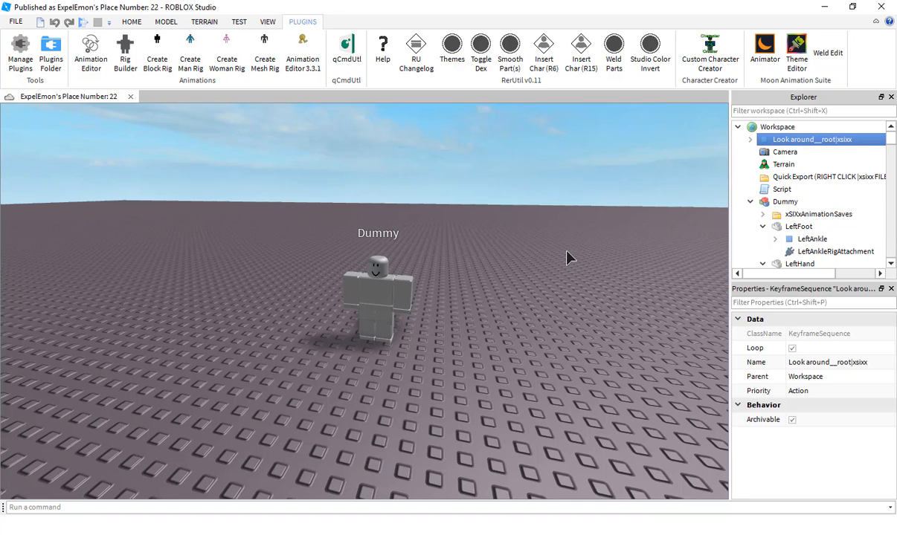
left_click(825, 55)
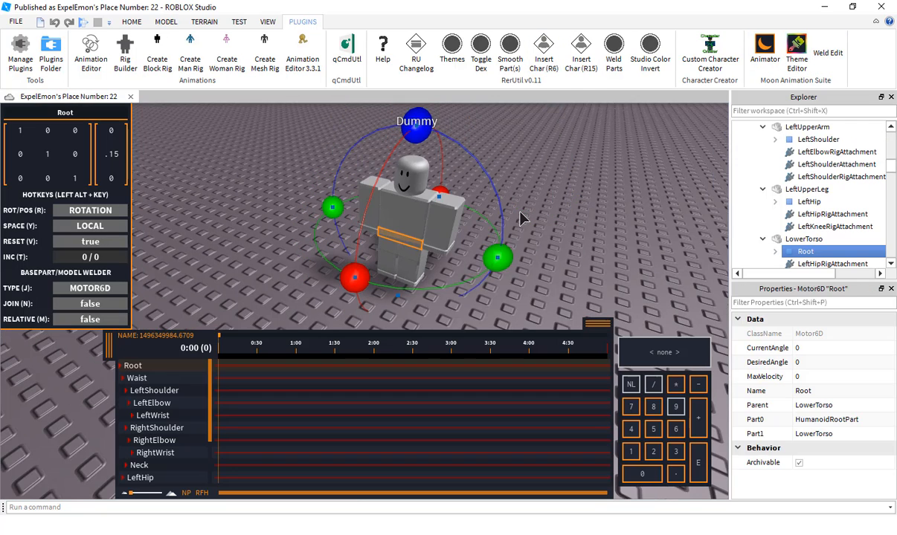
scroll(518, 211, "up", 2)
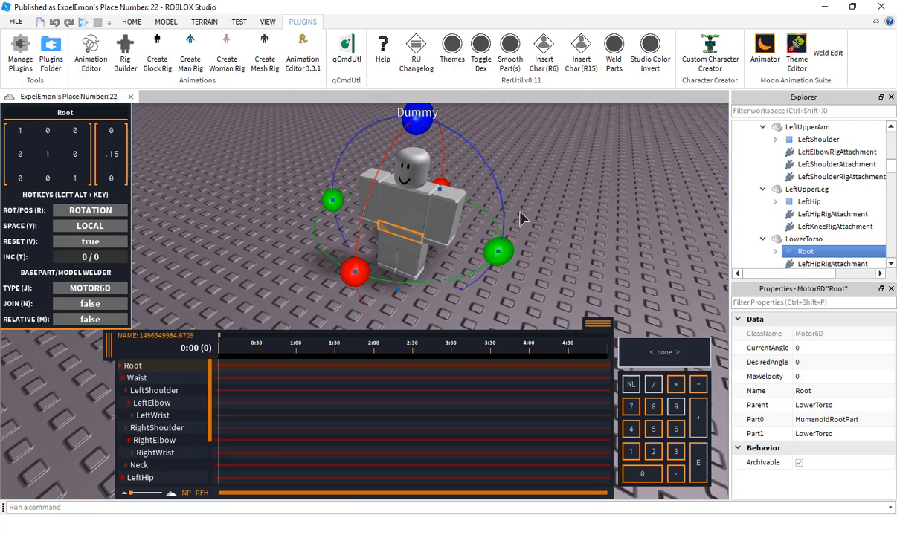
scroll(520, 215, "down", 3)
key("alt+r")
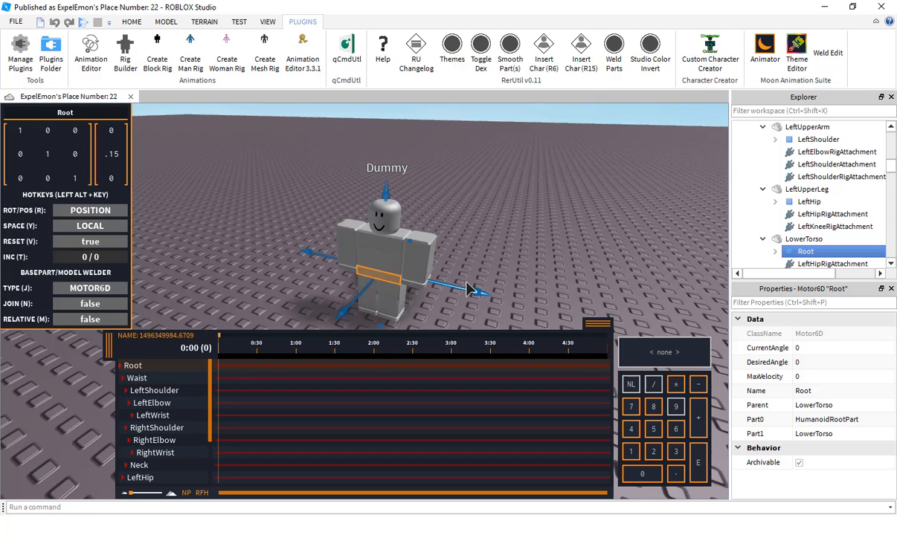
key("alt+r")
Rotate the Dummy's Root joint slightly about its vertical axis at frame 0, keeping the handles in local rotation mode.
left_click_drag(467, 290, 496, 208)
key("alt+r")
key("alt+r")
left_click_drag(444, 251, 514, 320)
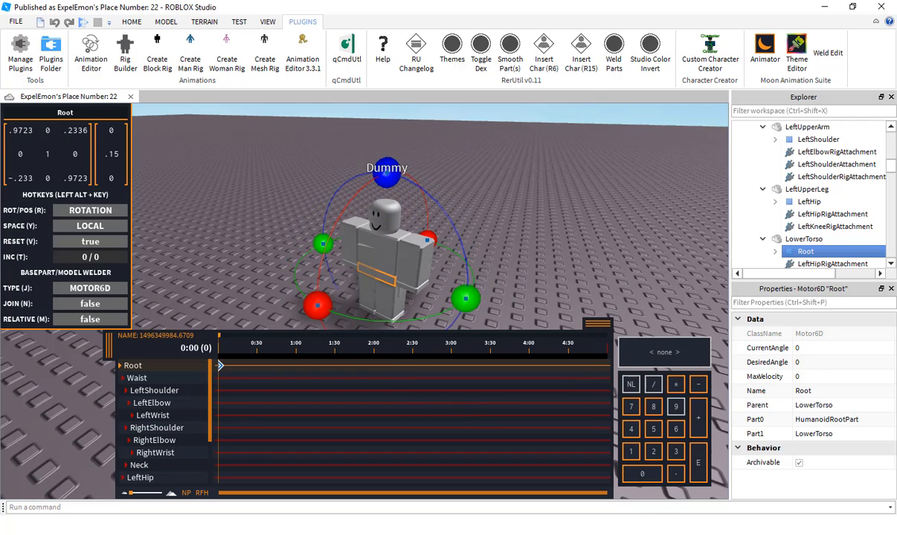